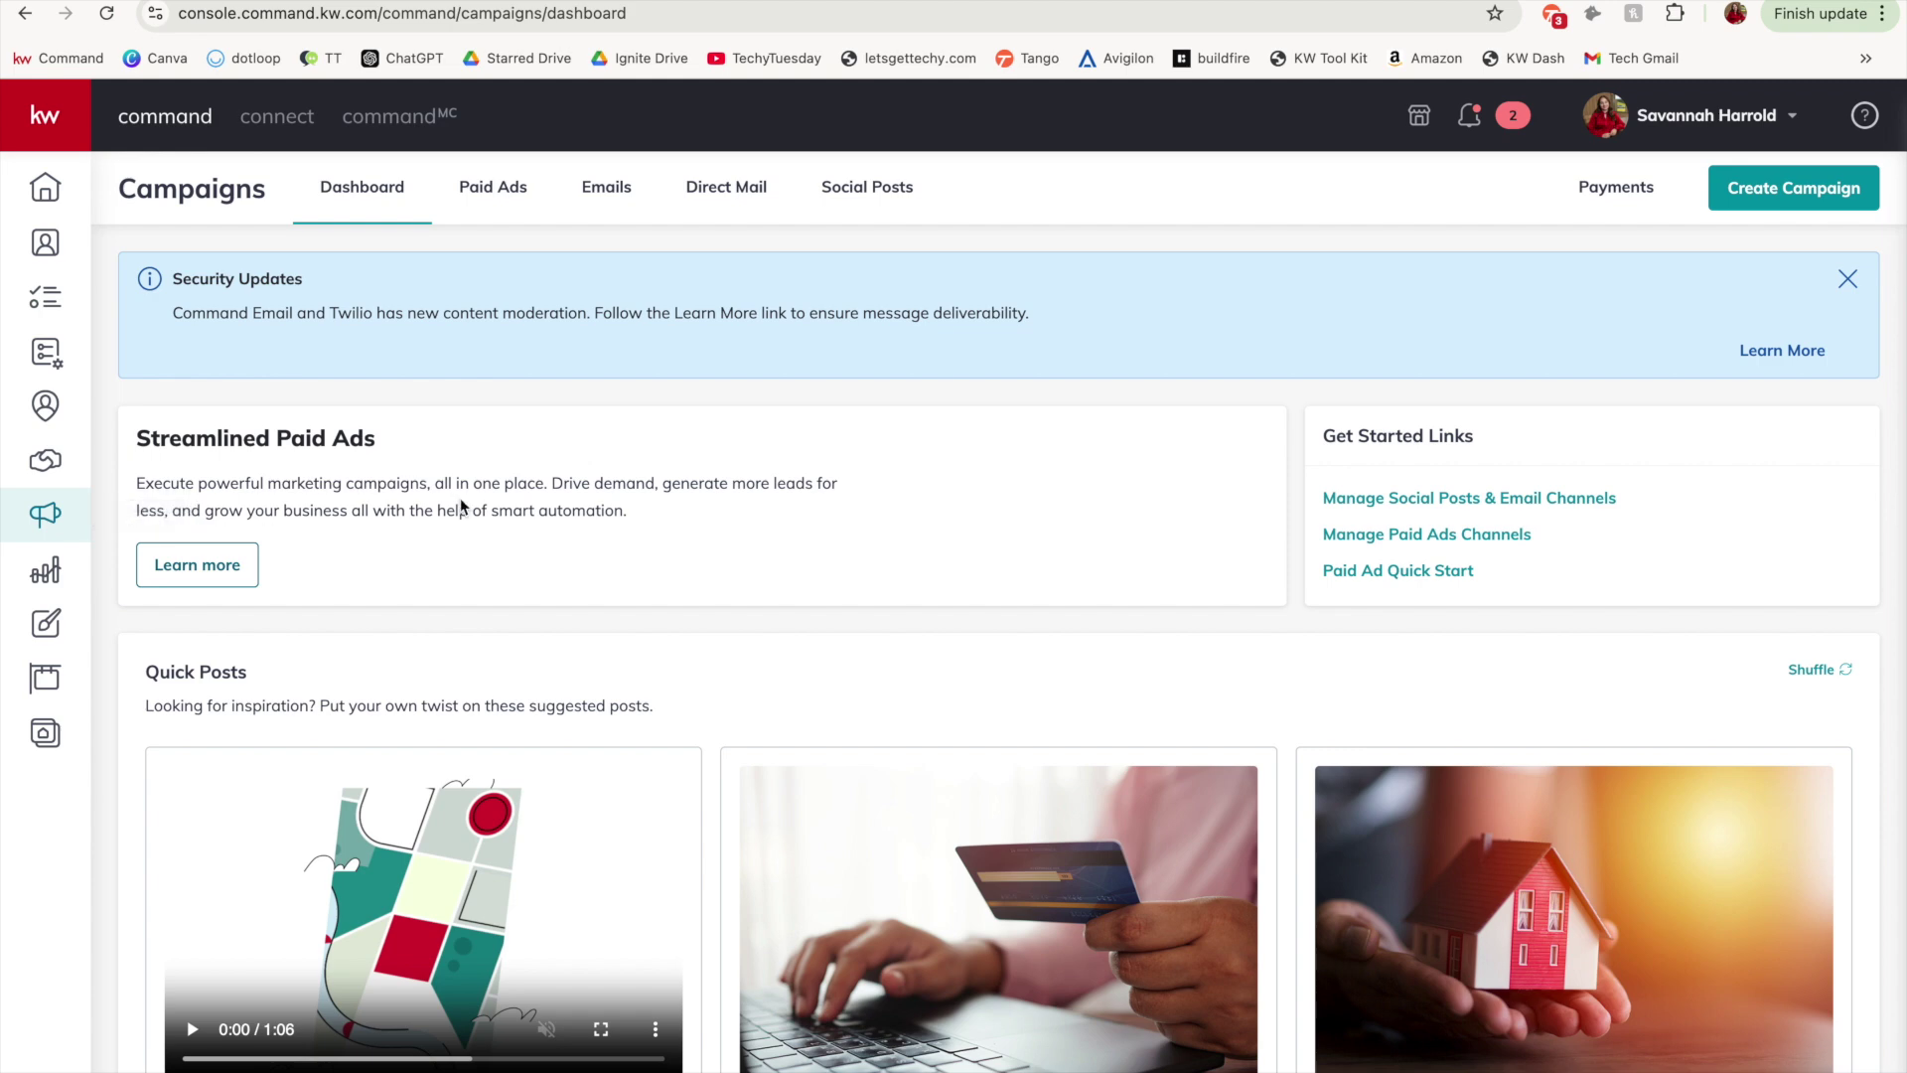
- Create an email campaign named "Valentines Day Email 2025" with the Brand Awareness goal, running through Command Email
click(1778, 189)
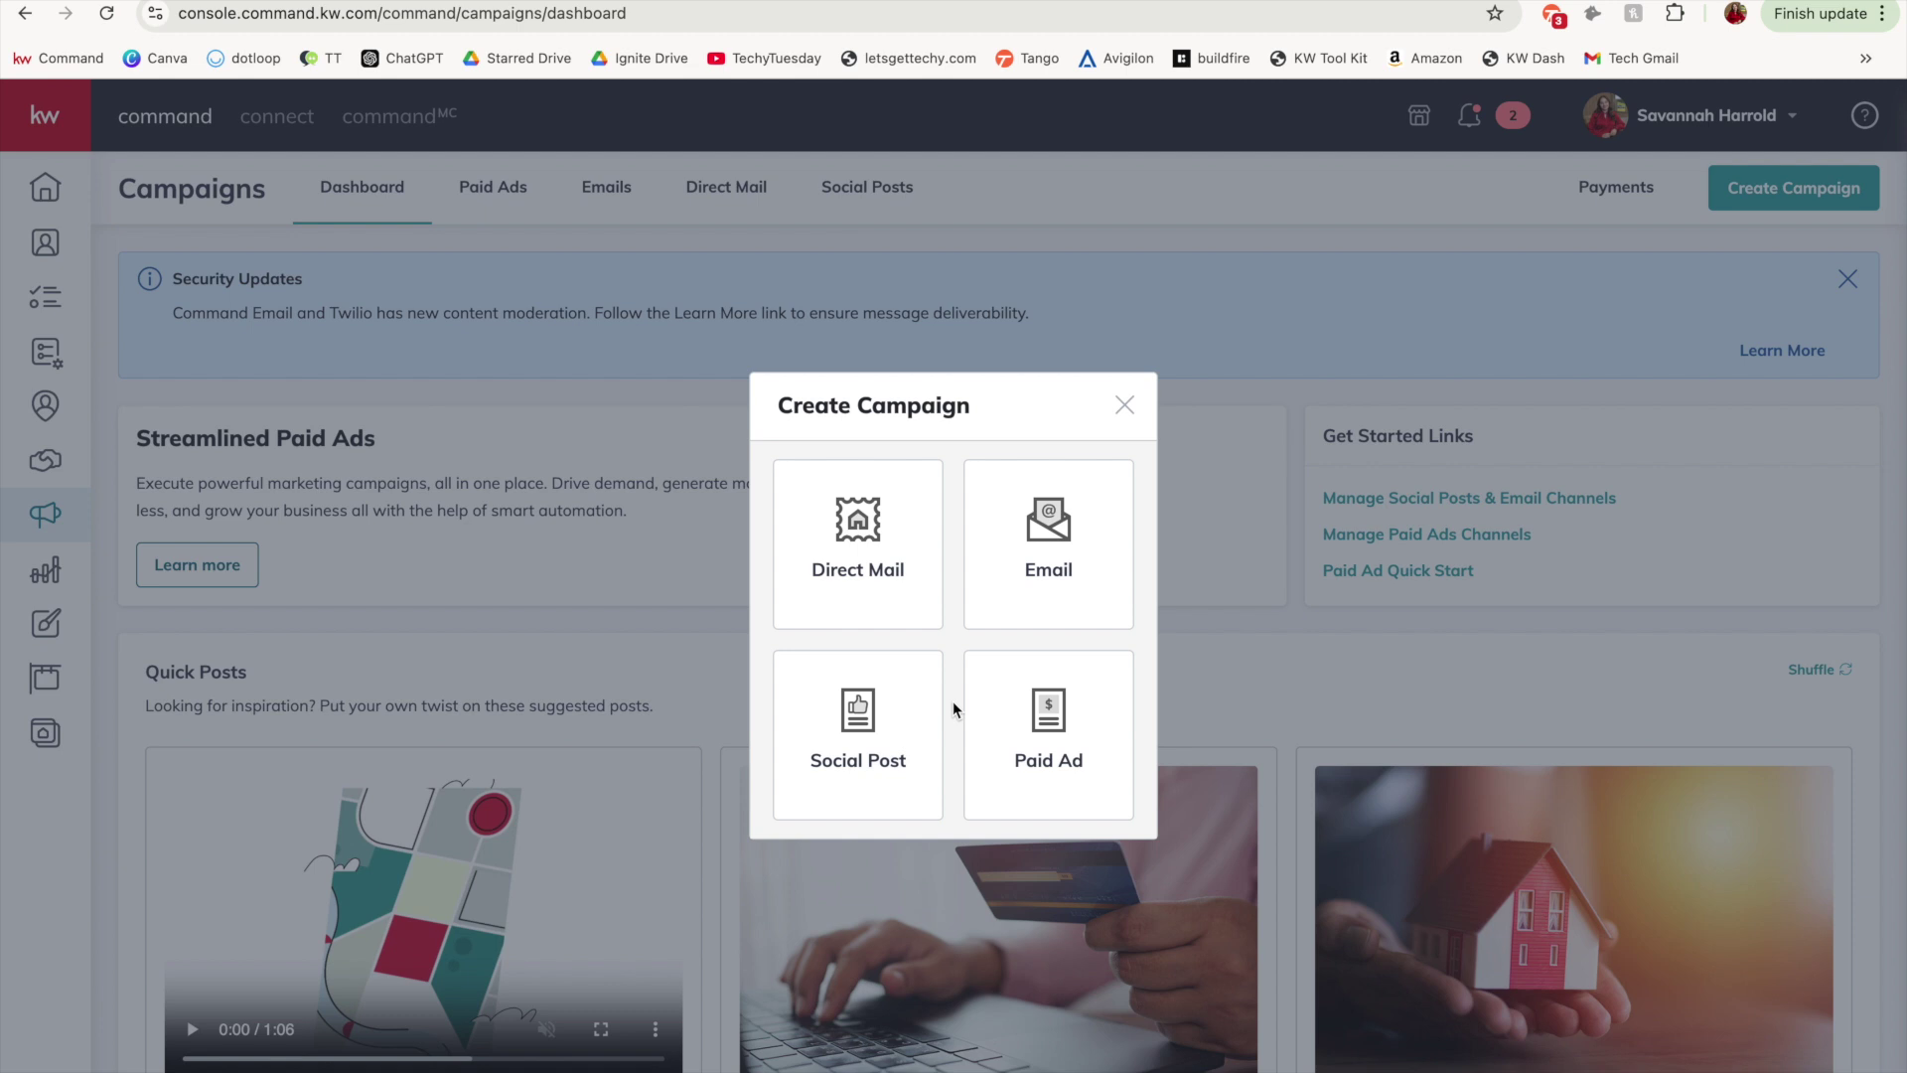
click(993, 606)
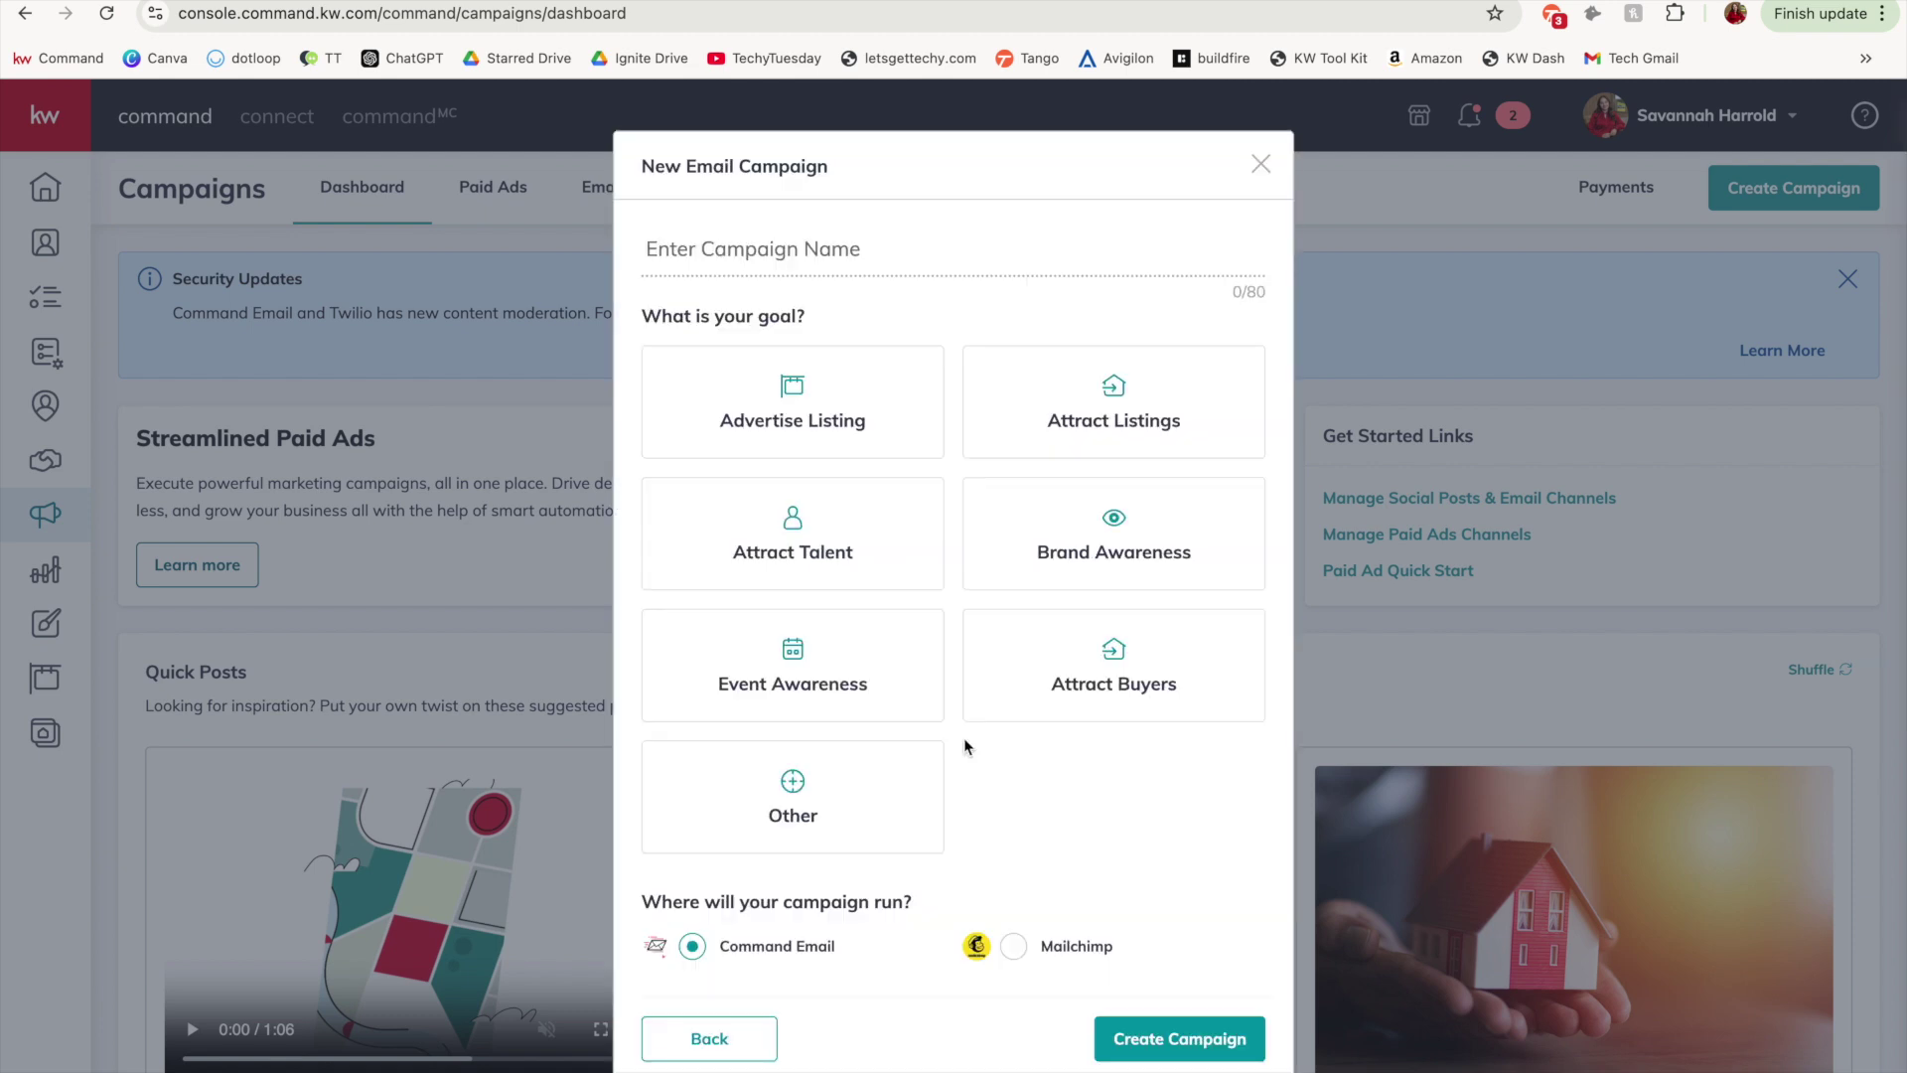
click(809, 249)
text(Valentines Day Email 2025)
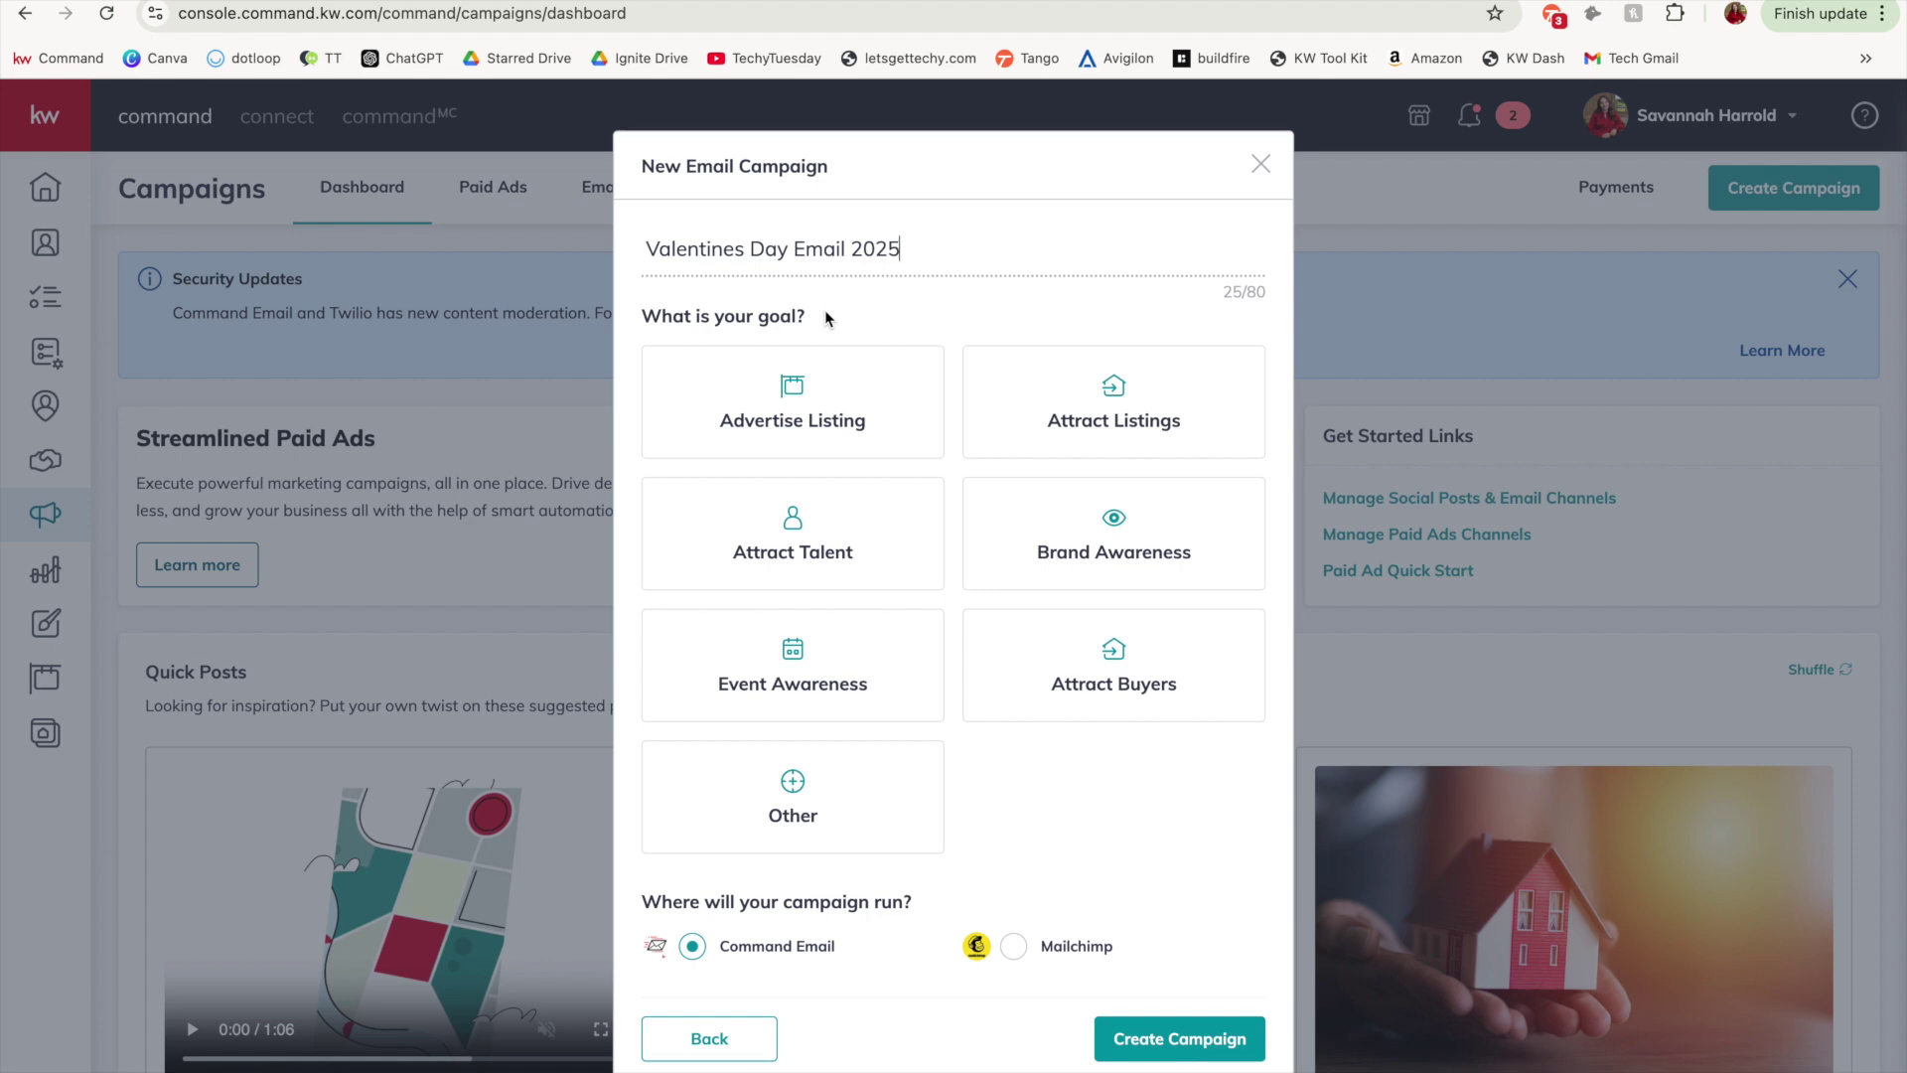
click(1182, 524)
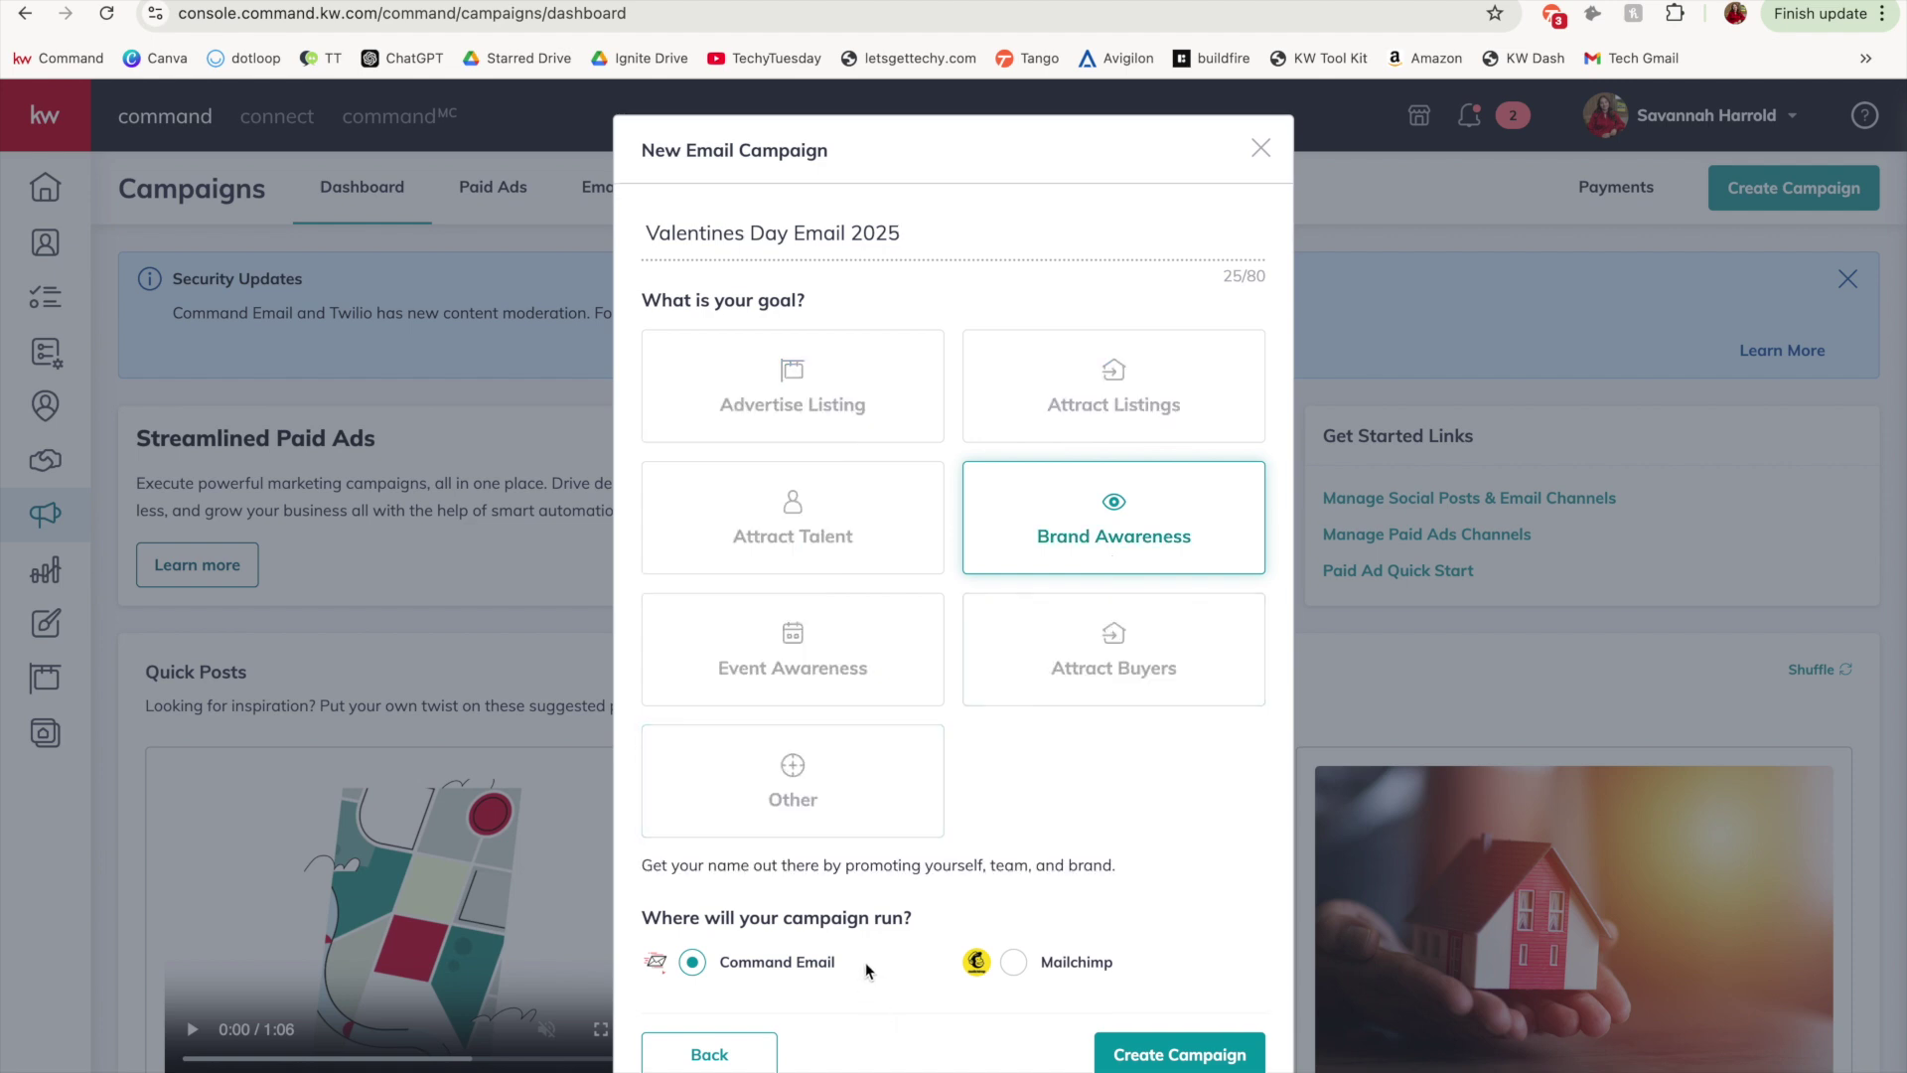
scroll(855, 960, down, 1)
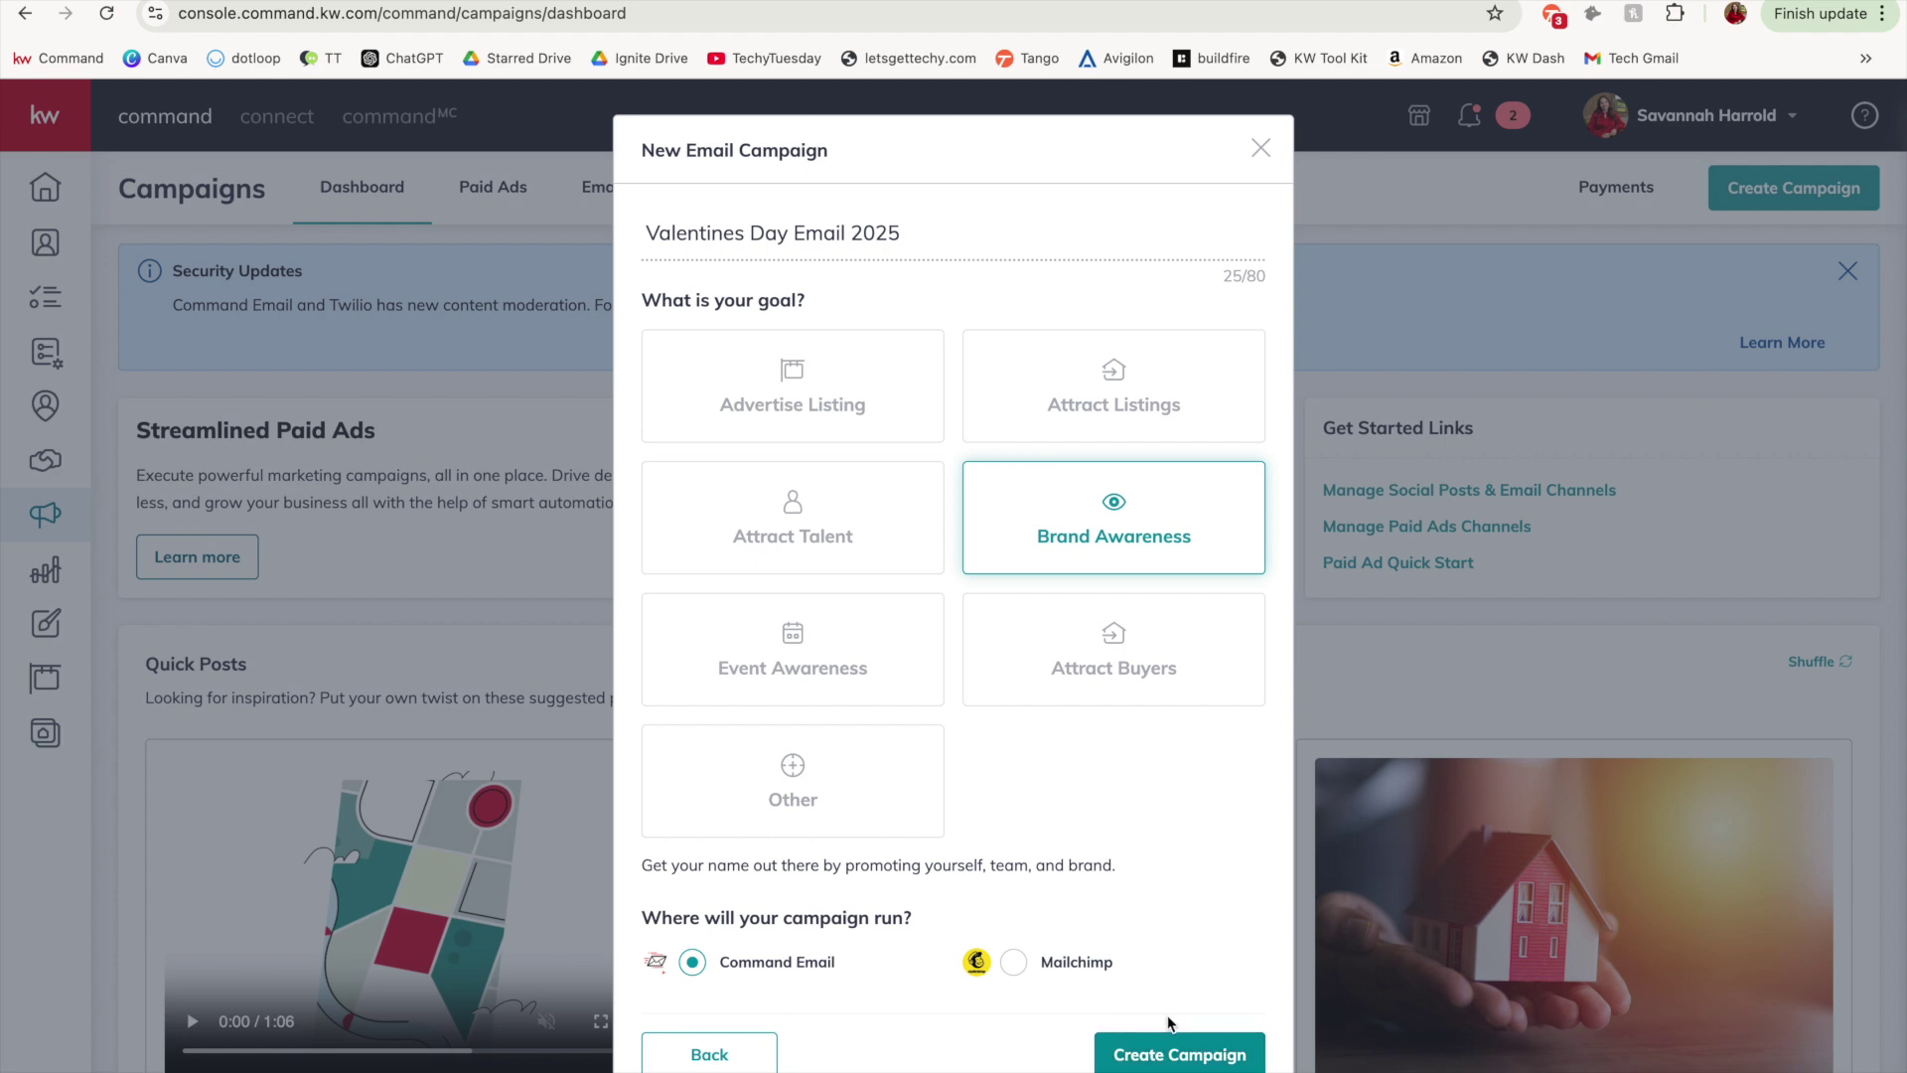
click(1152, 1053)
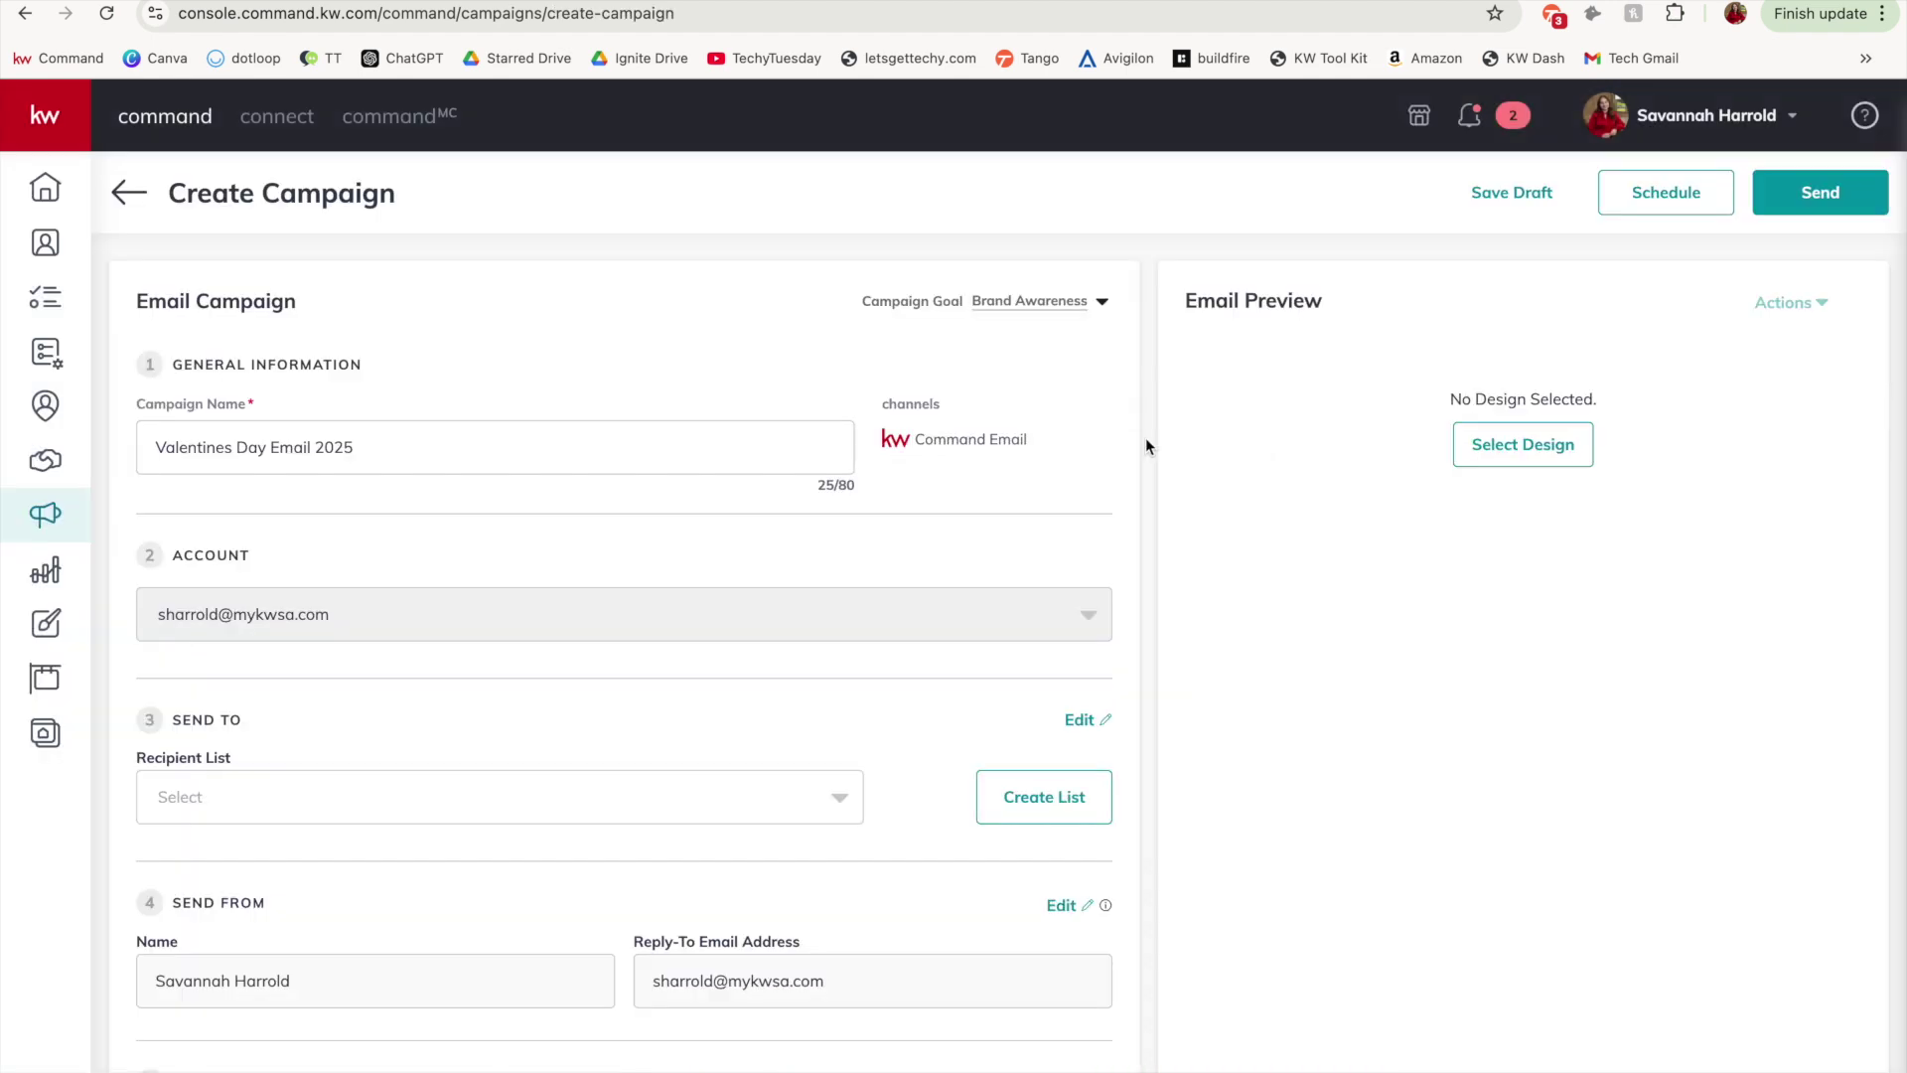
click(1082, 310)
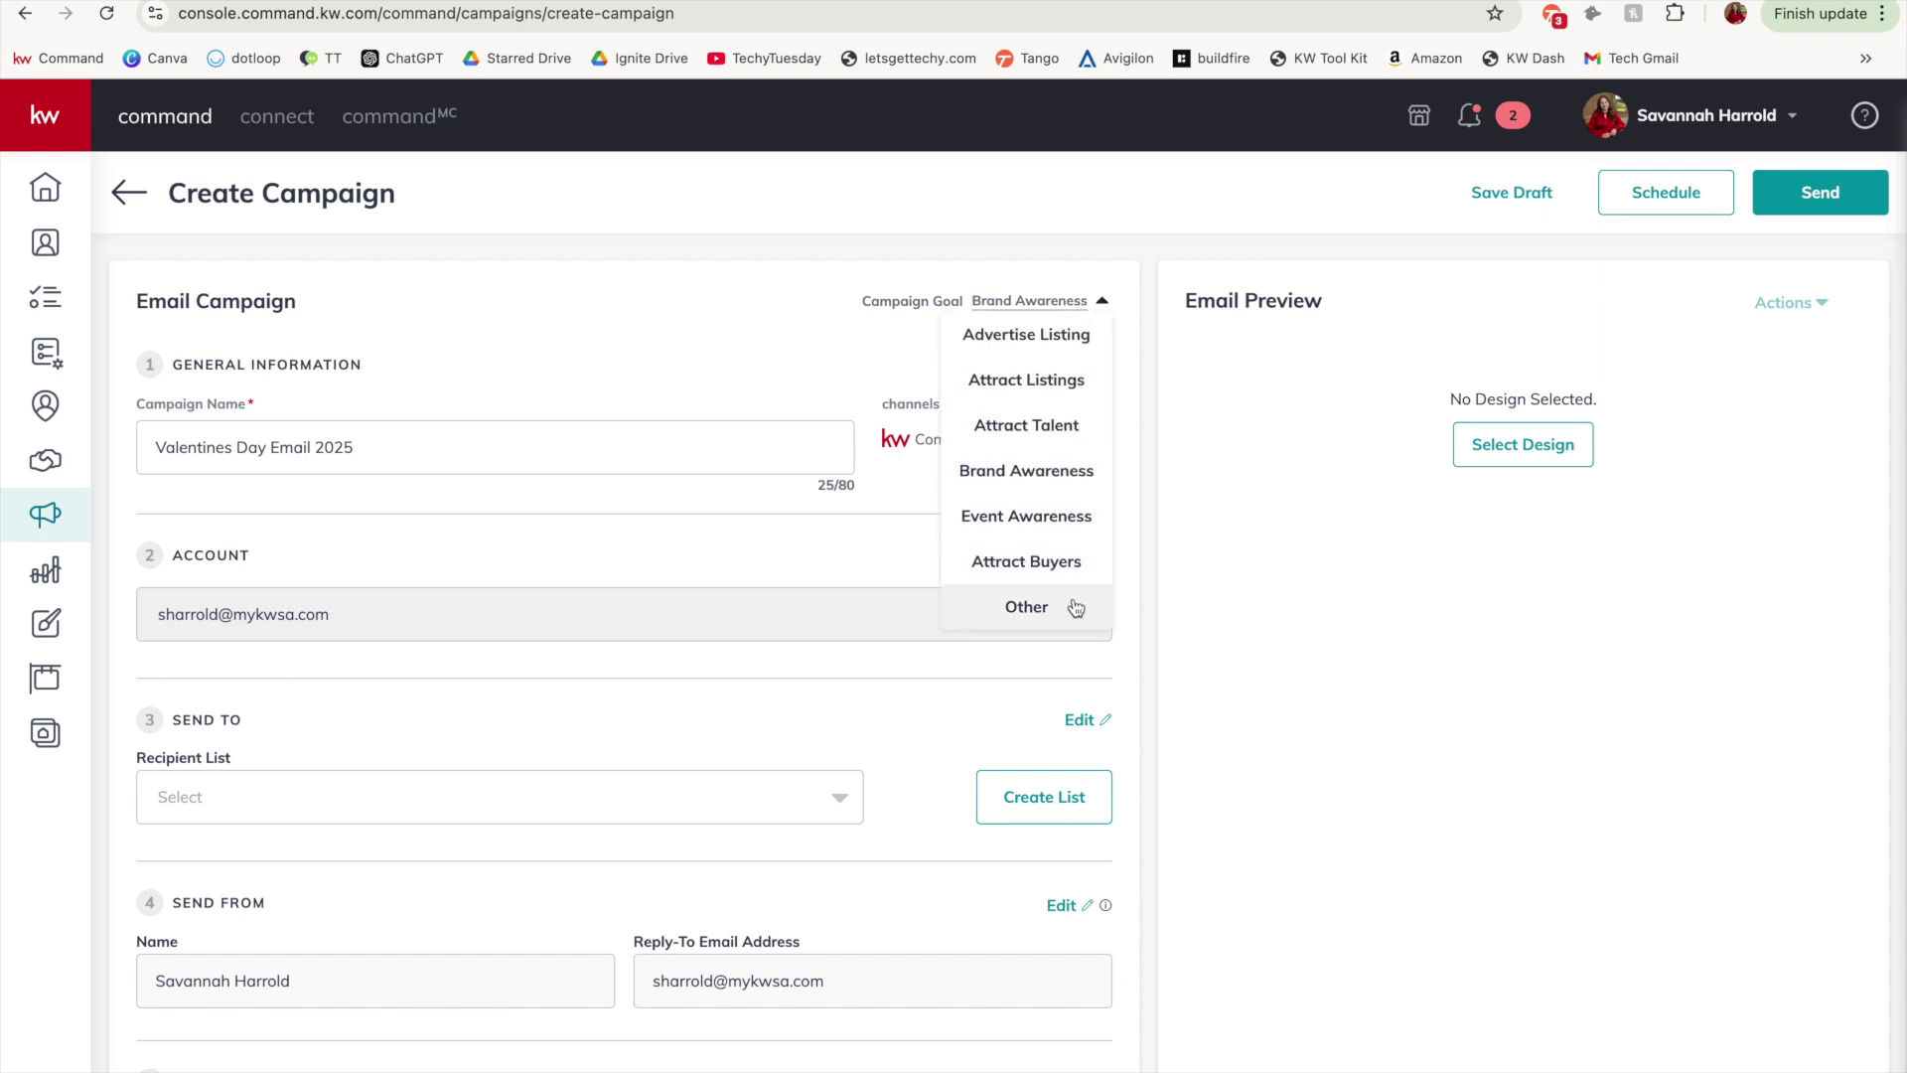
click(802, 290)
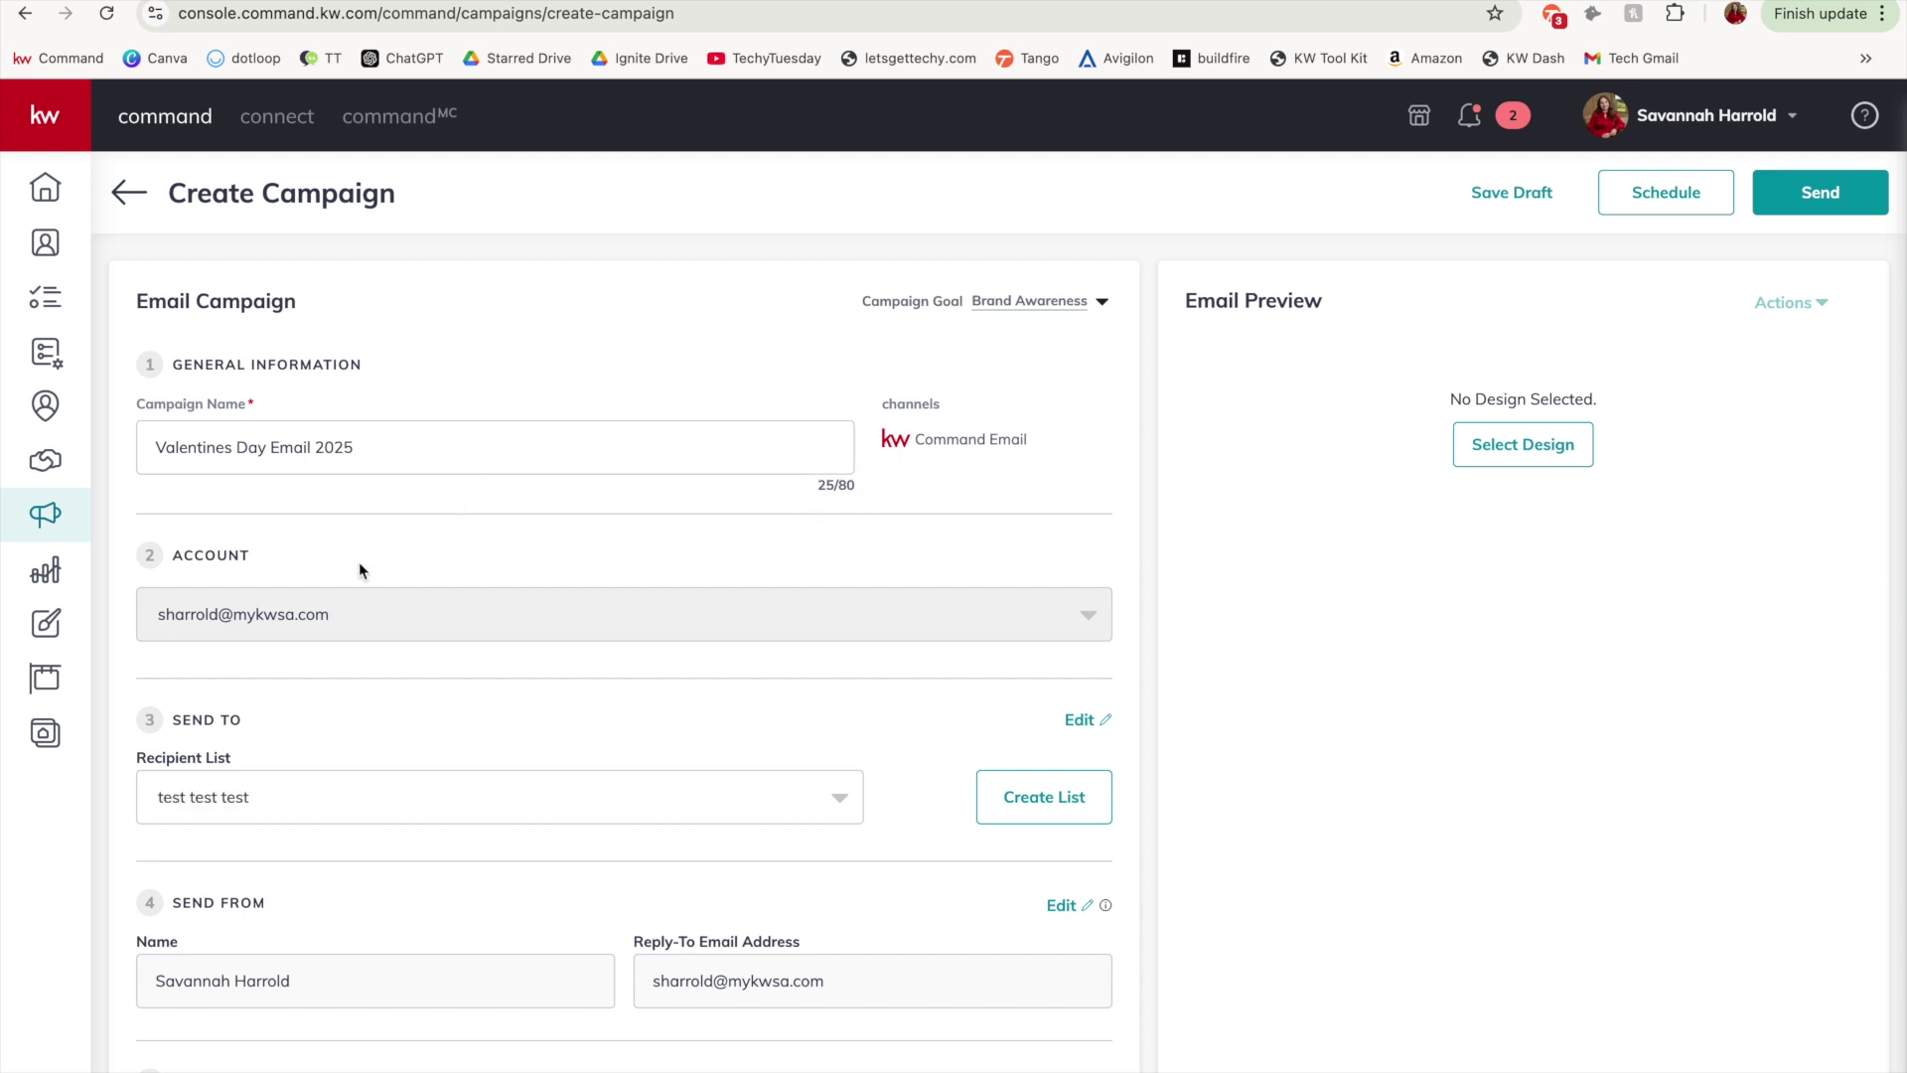
- Choose "test test test" as the campaign's recipient list, then open its contact selection and confirm it
scroll(359, 562, down, 2)
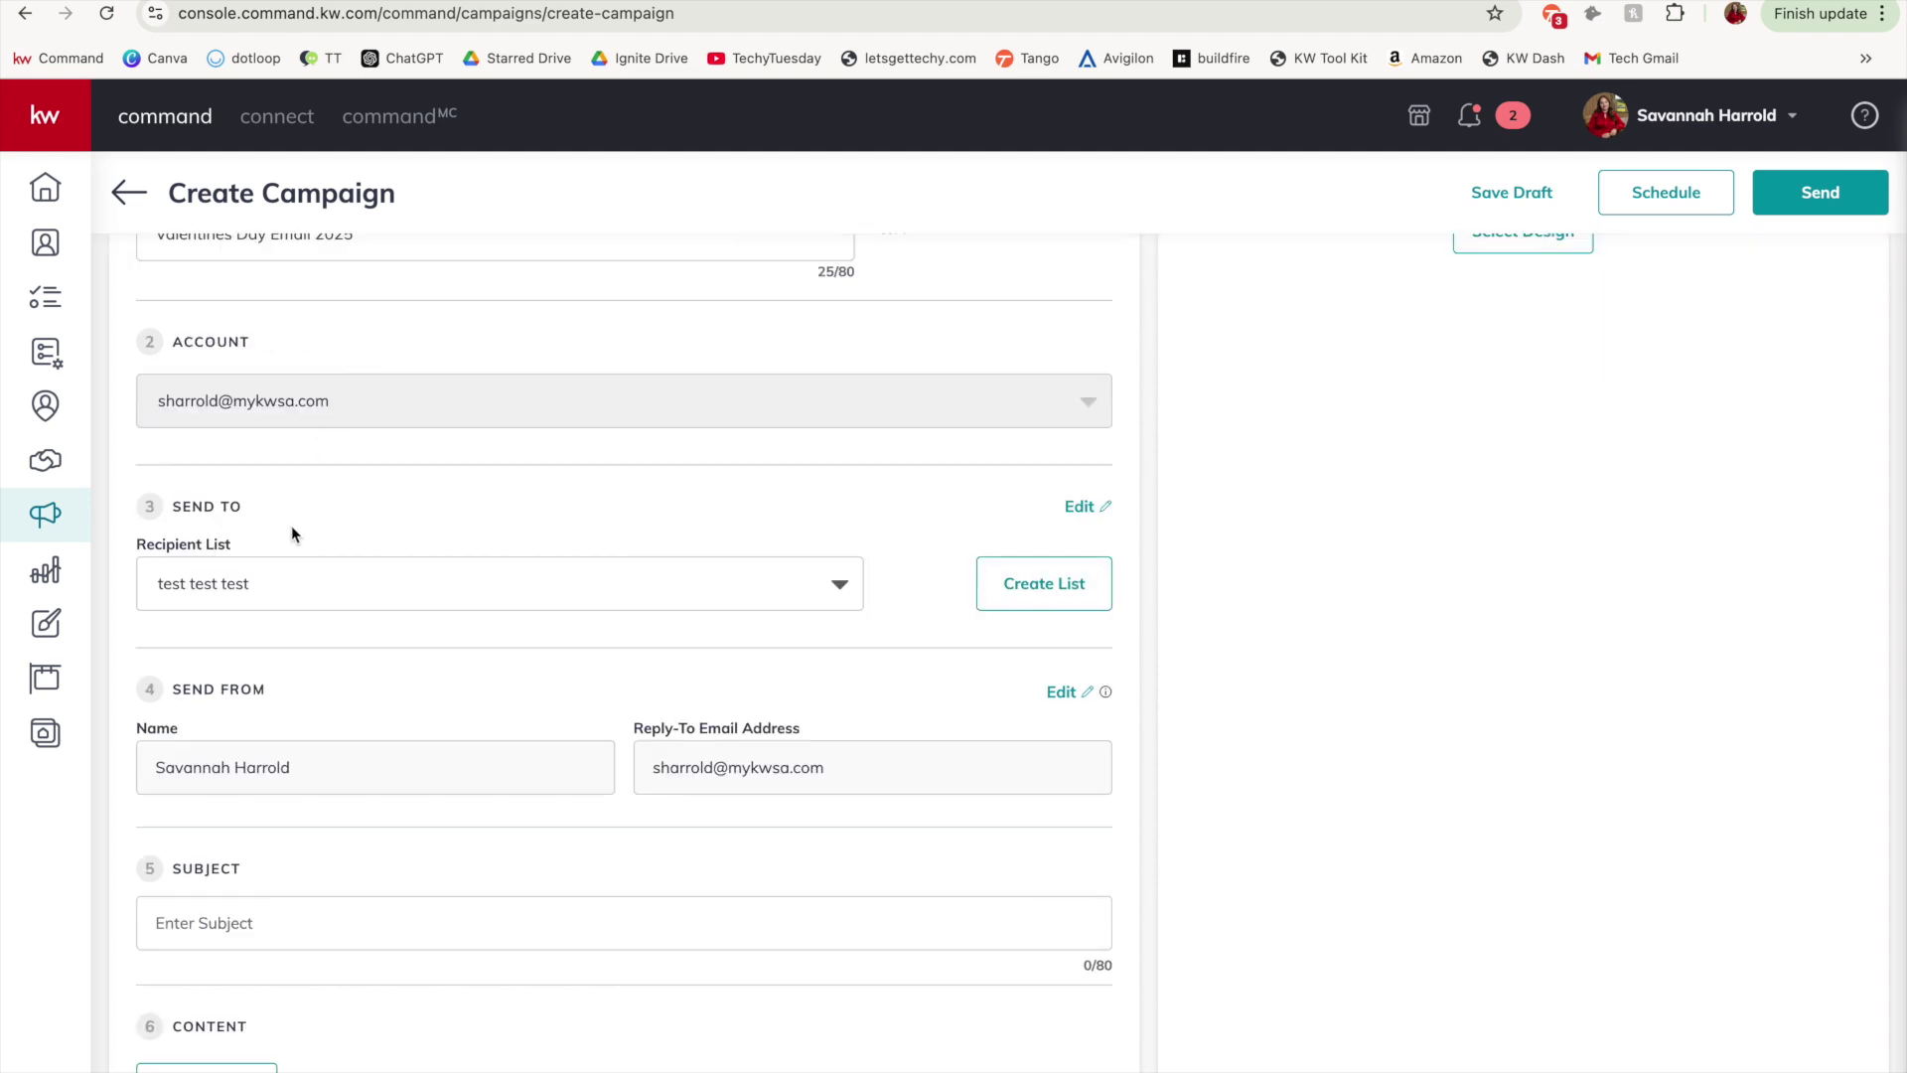
click(281, 582)
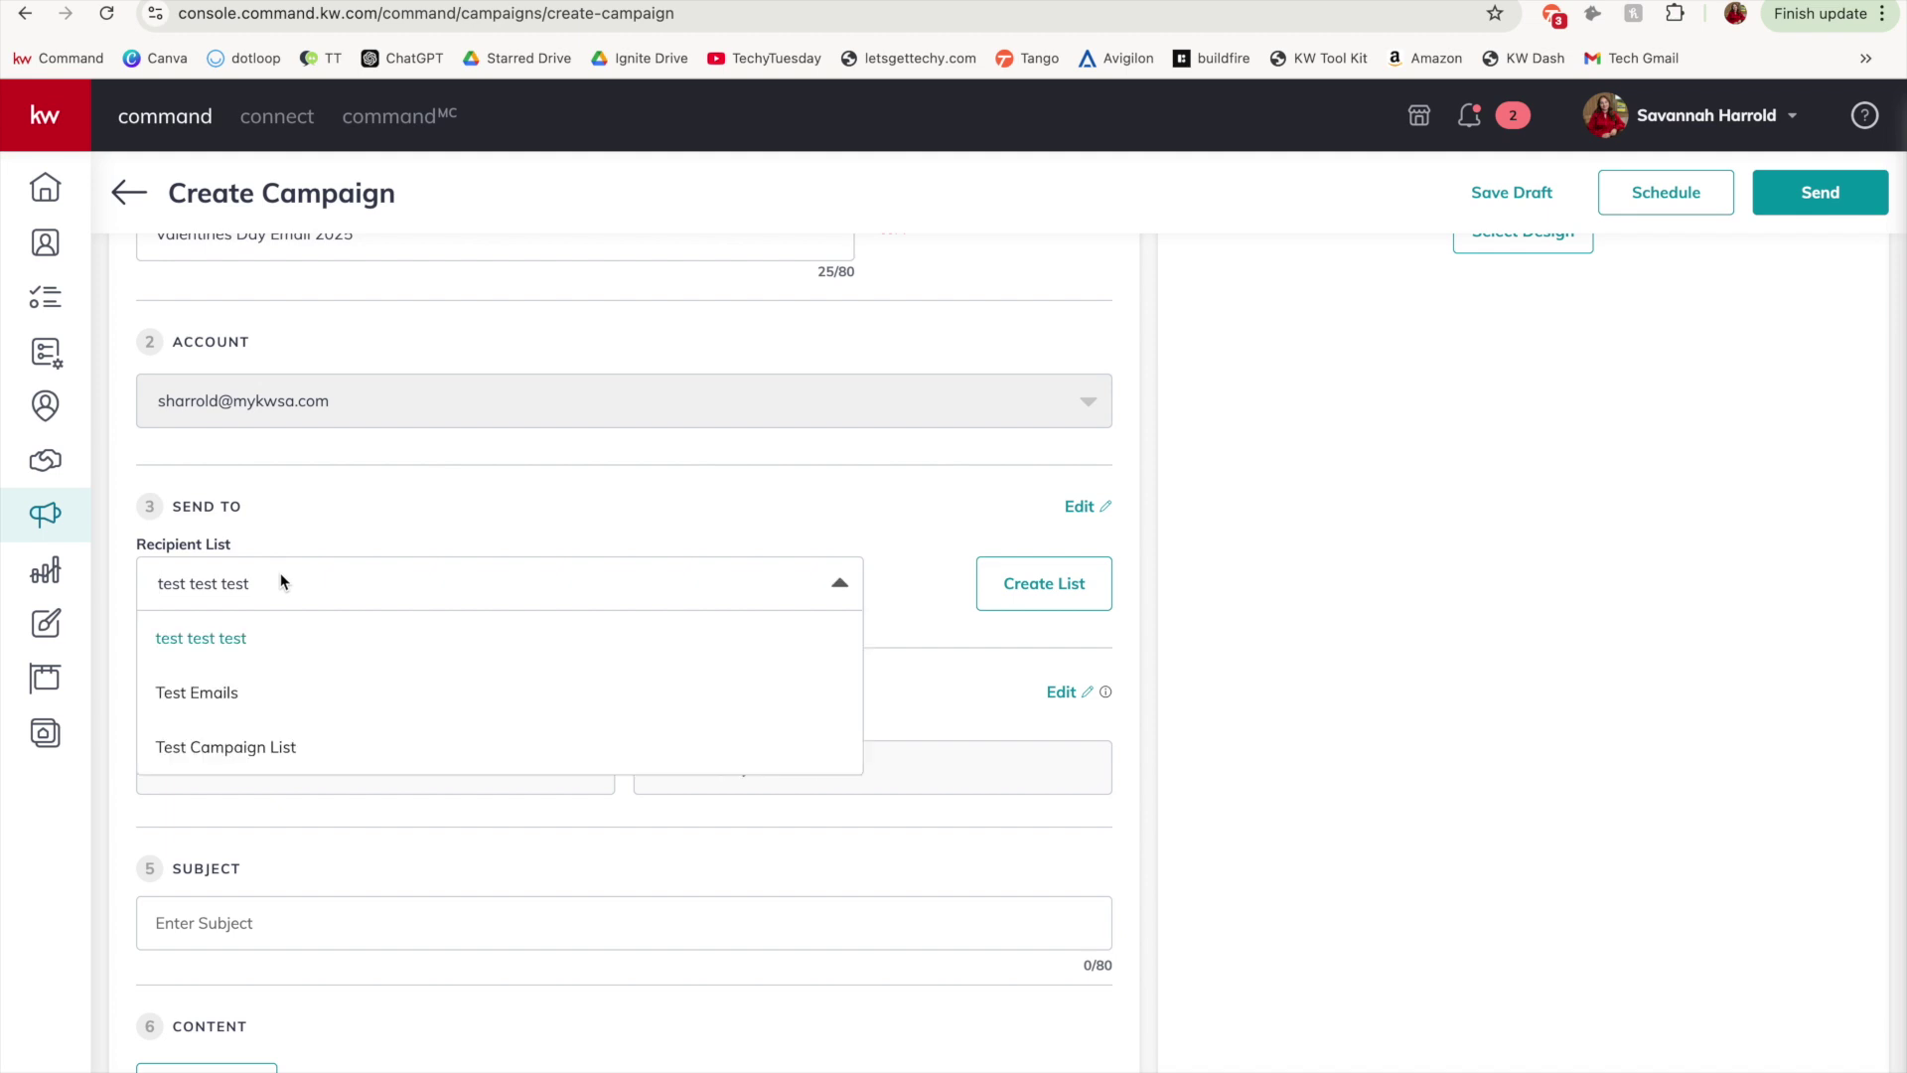
click(251, 646)
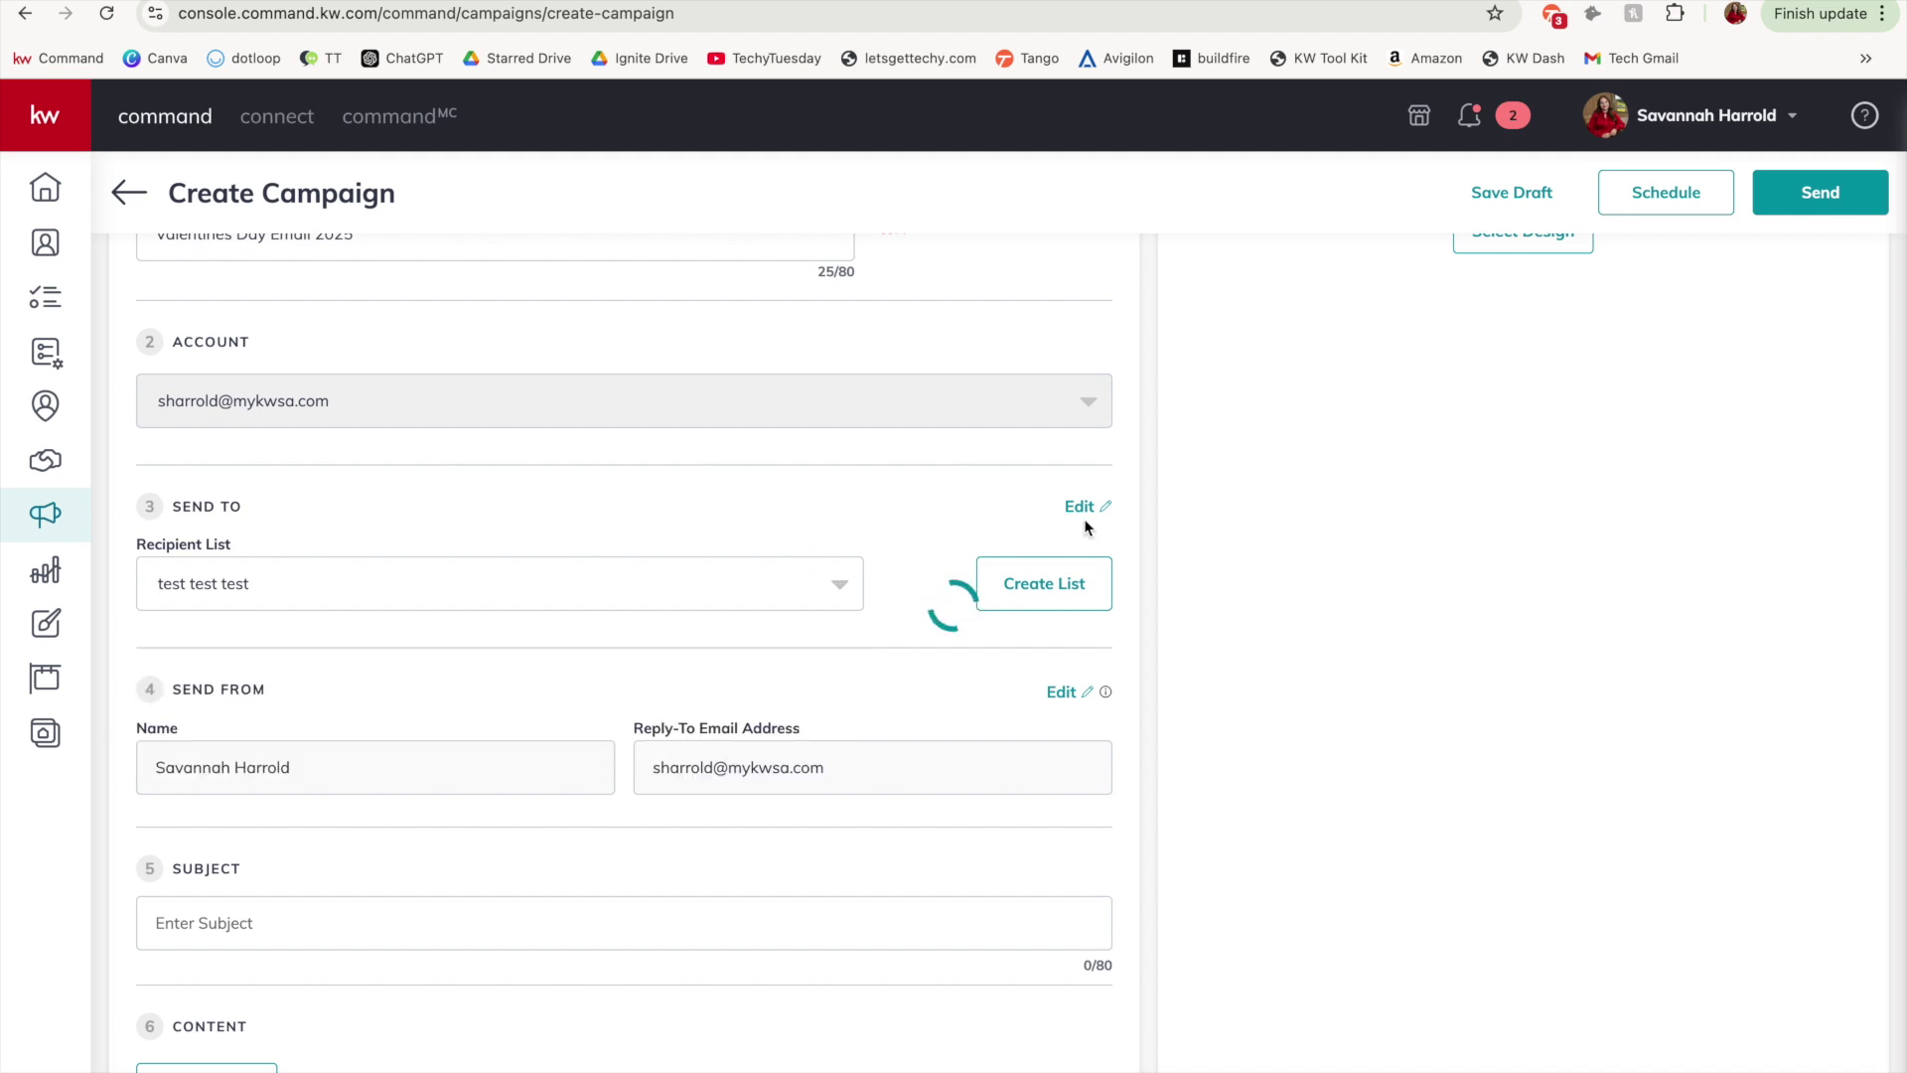
click(1081, 509)
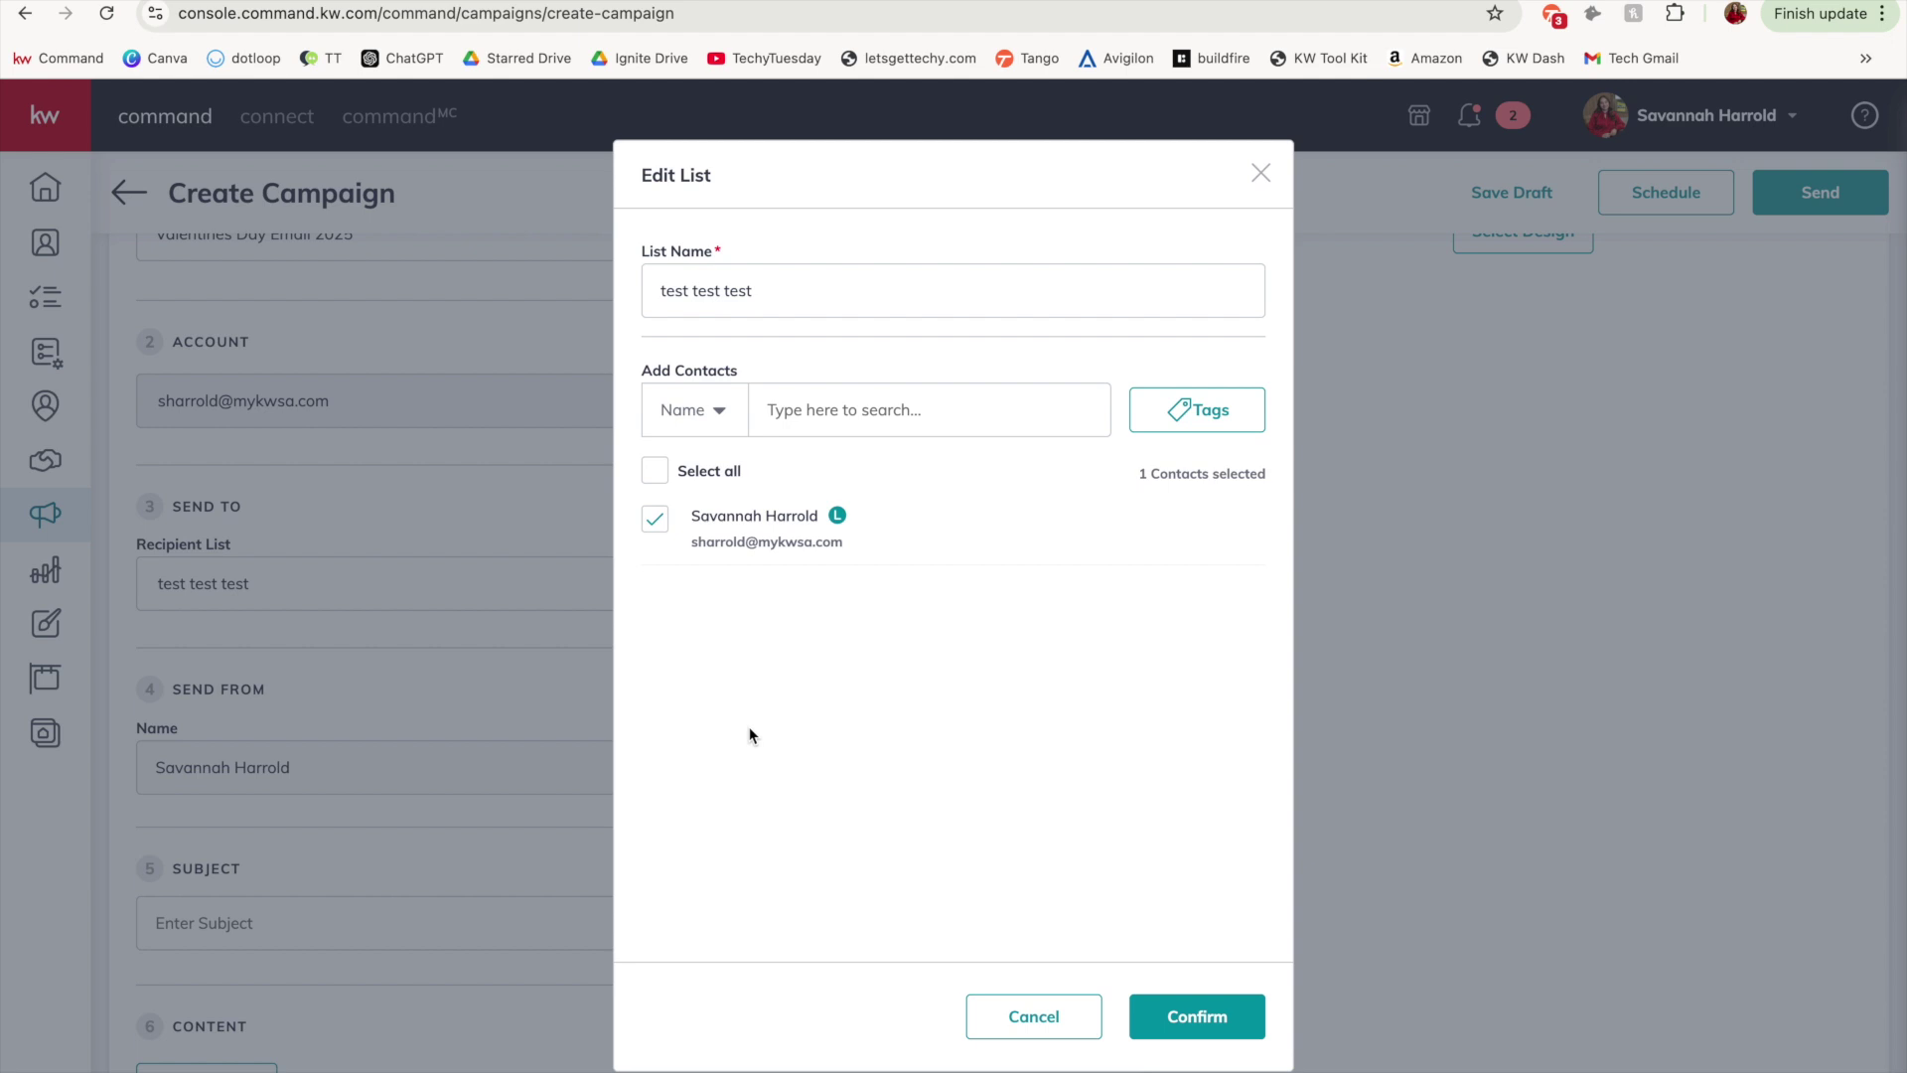
click(1207, 1025)
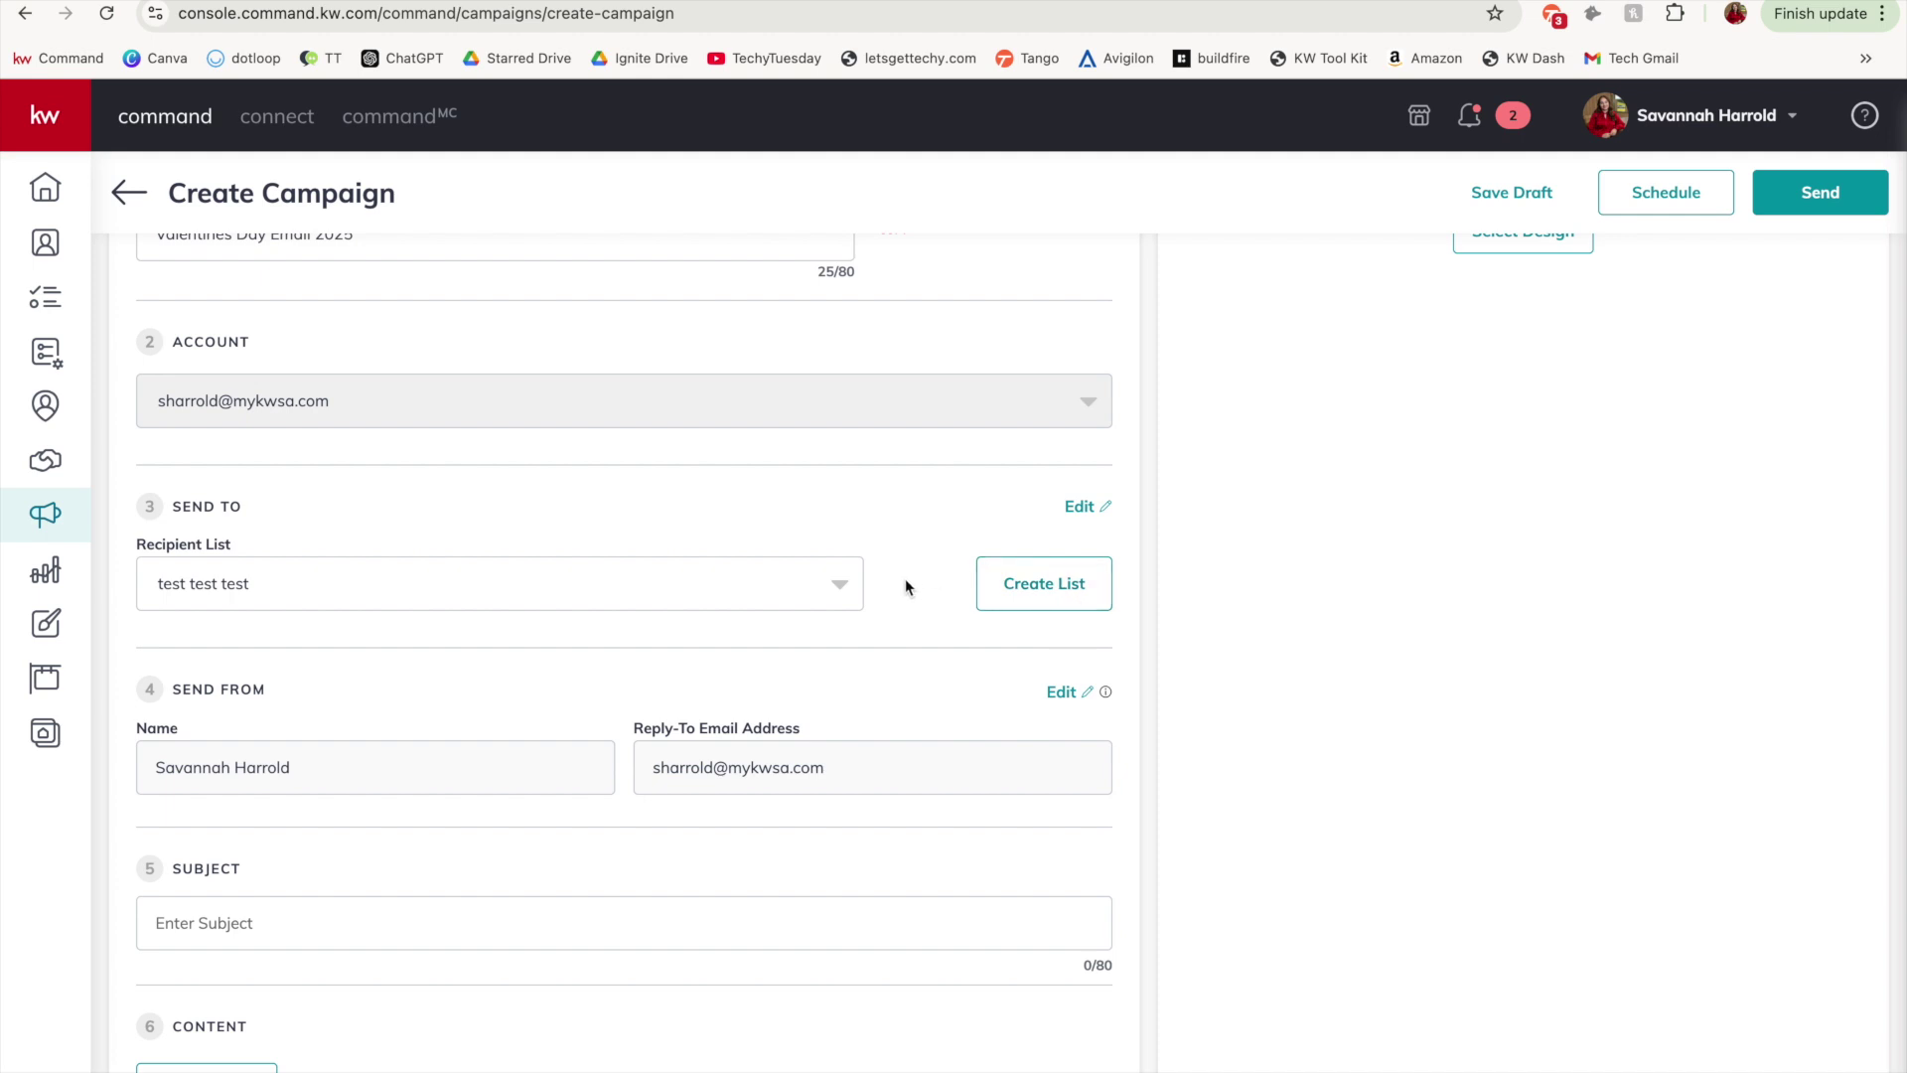
- Enter "Happy Valentines Day!" as the email's subject
scroll(891, 587, down, 1)
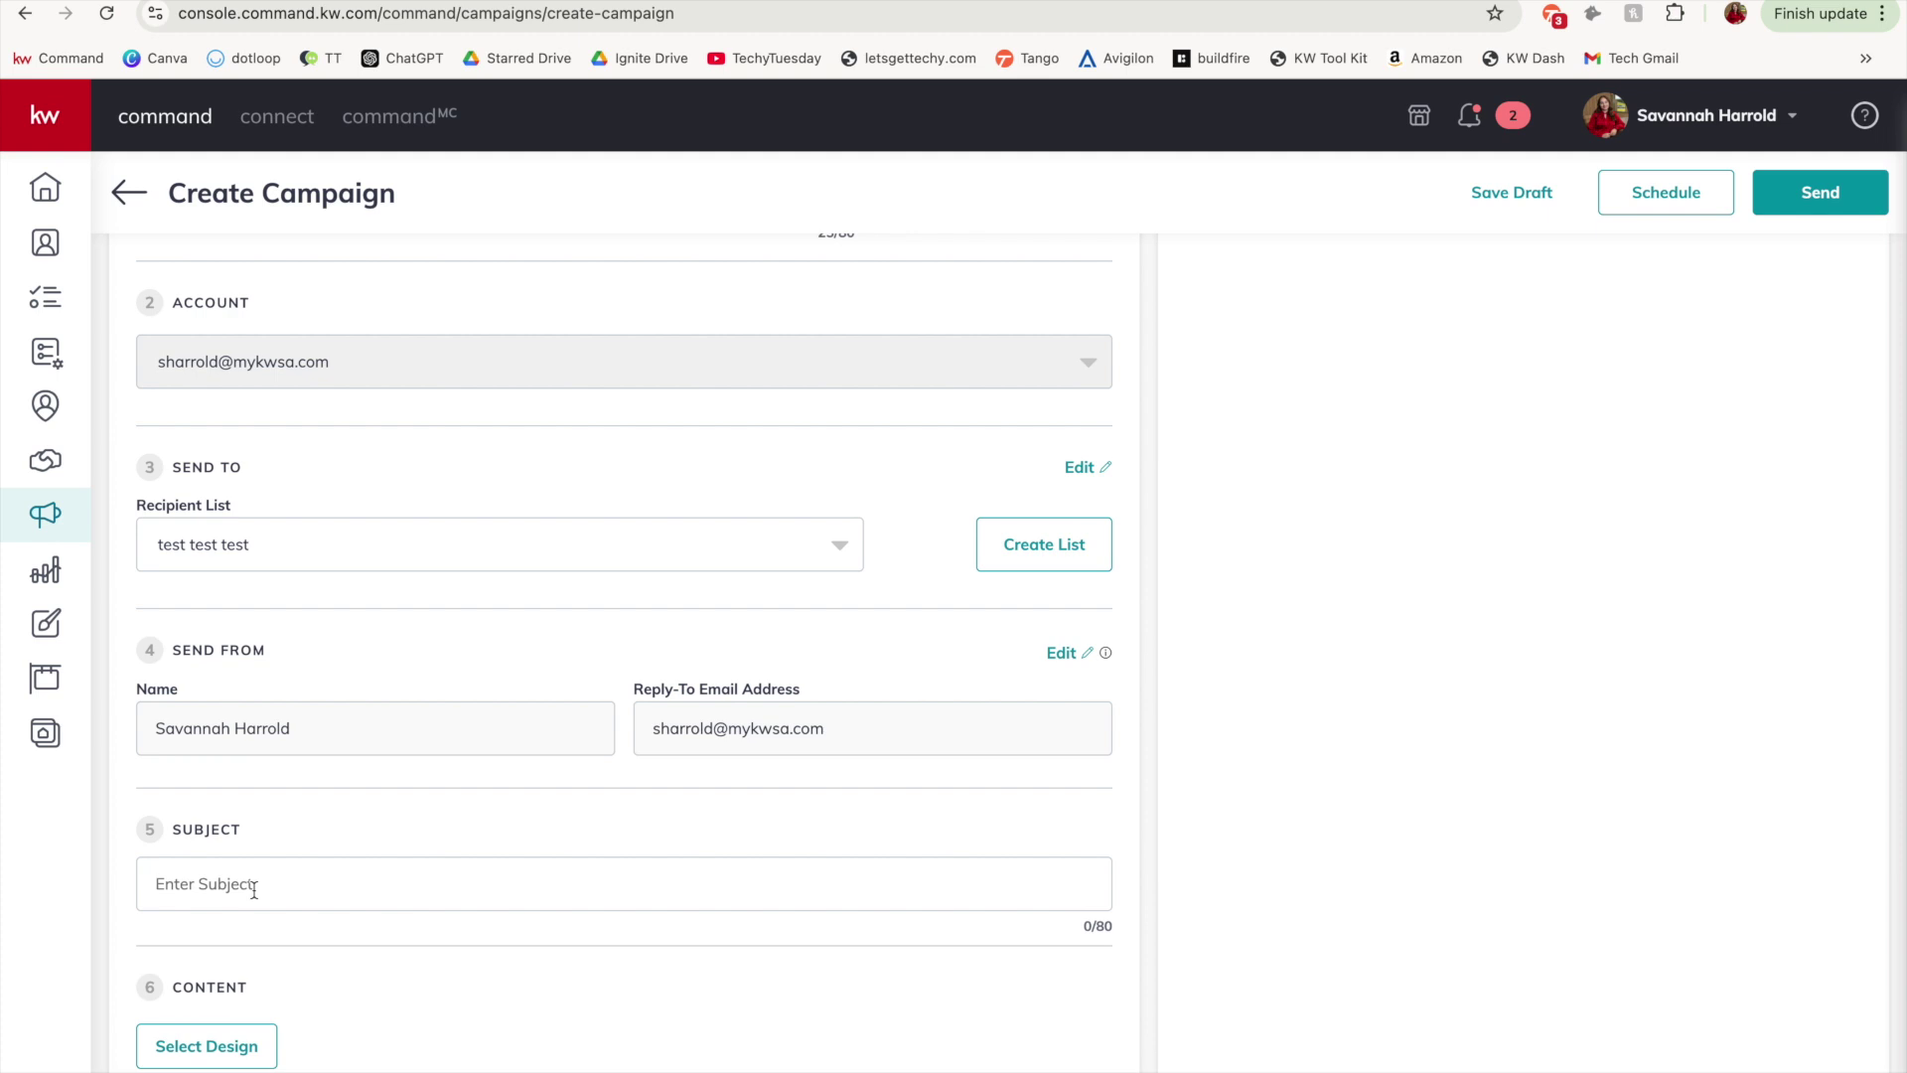
text(Happy Valentines Day!)
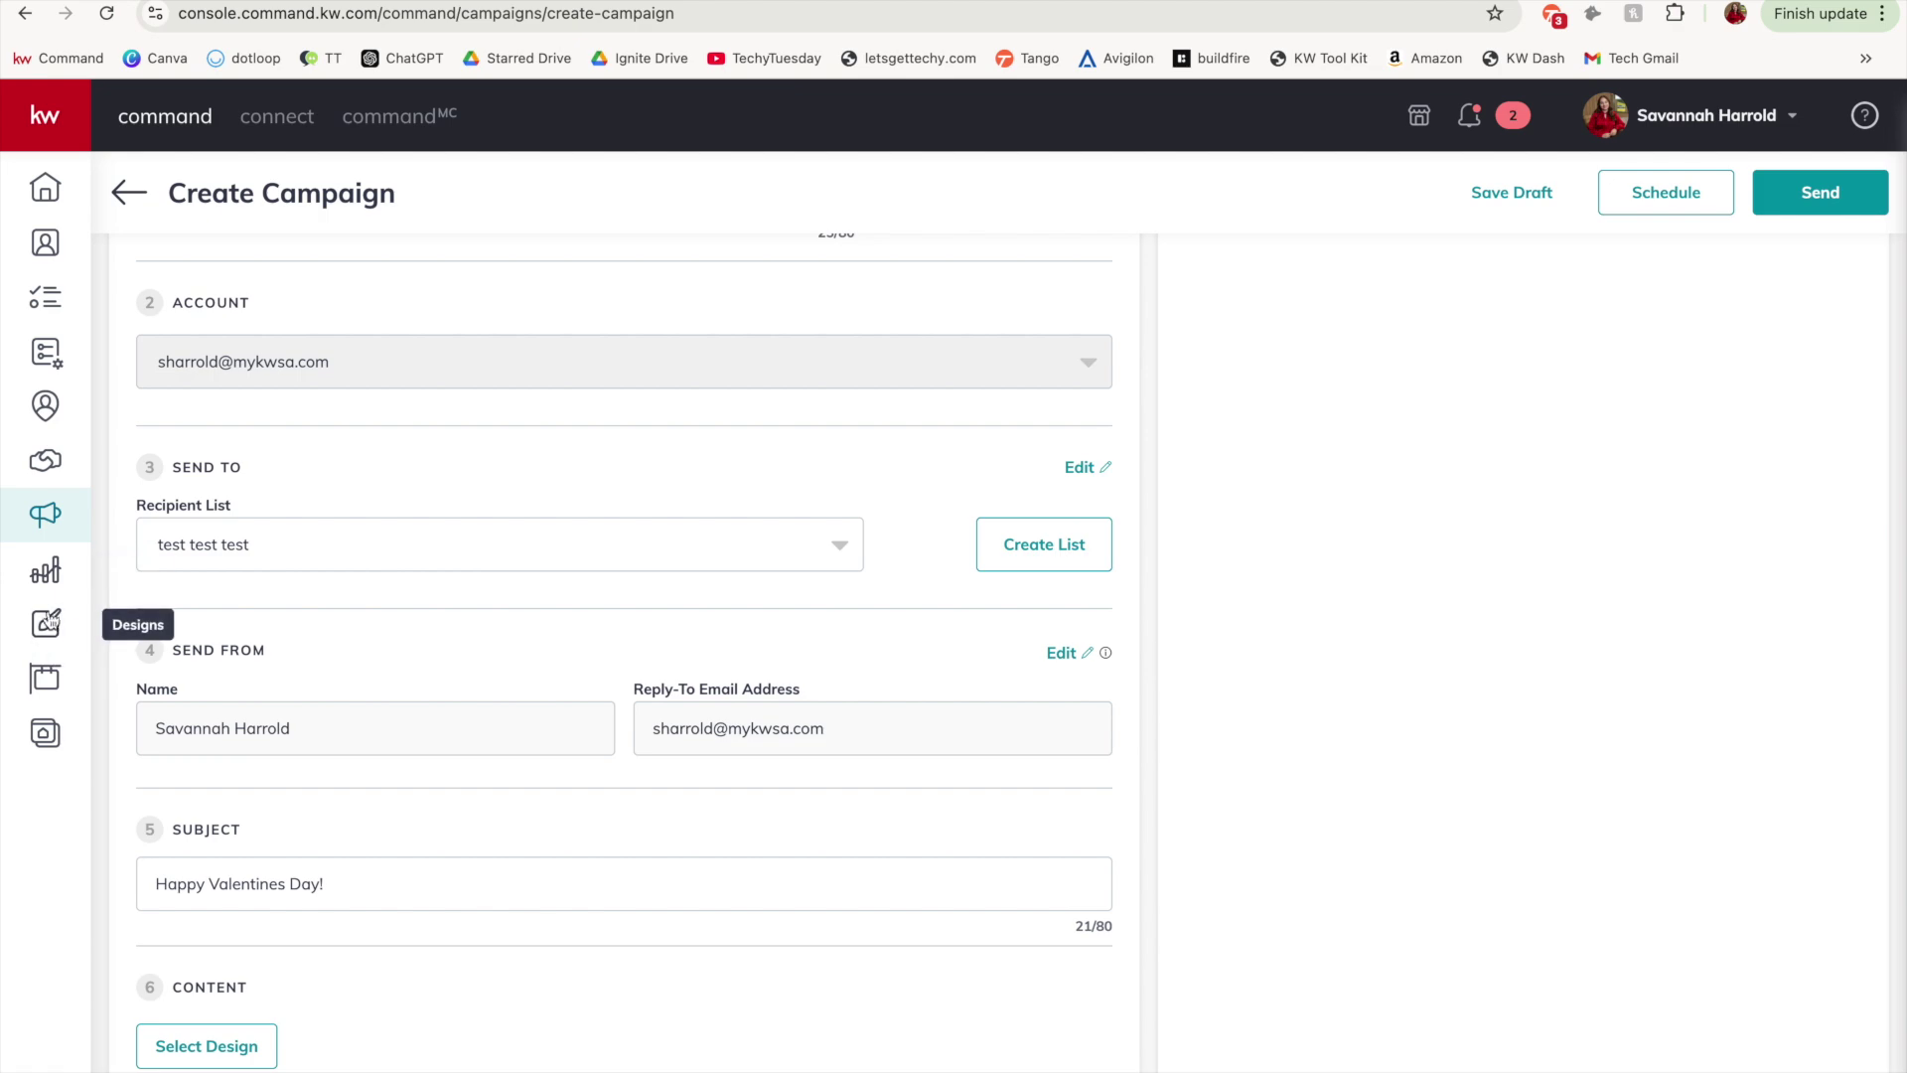
- Select the February Newsletter from My Templates as the email's design, review its layout, and save and close it
click(250, 1051)
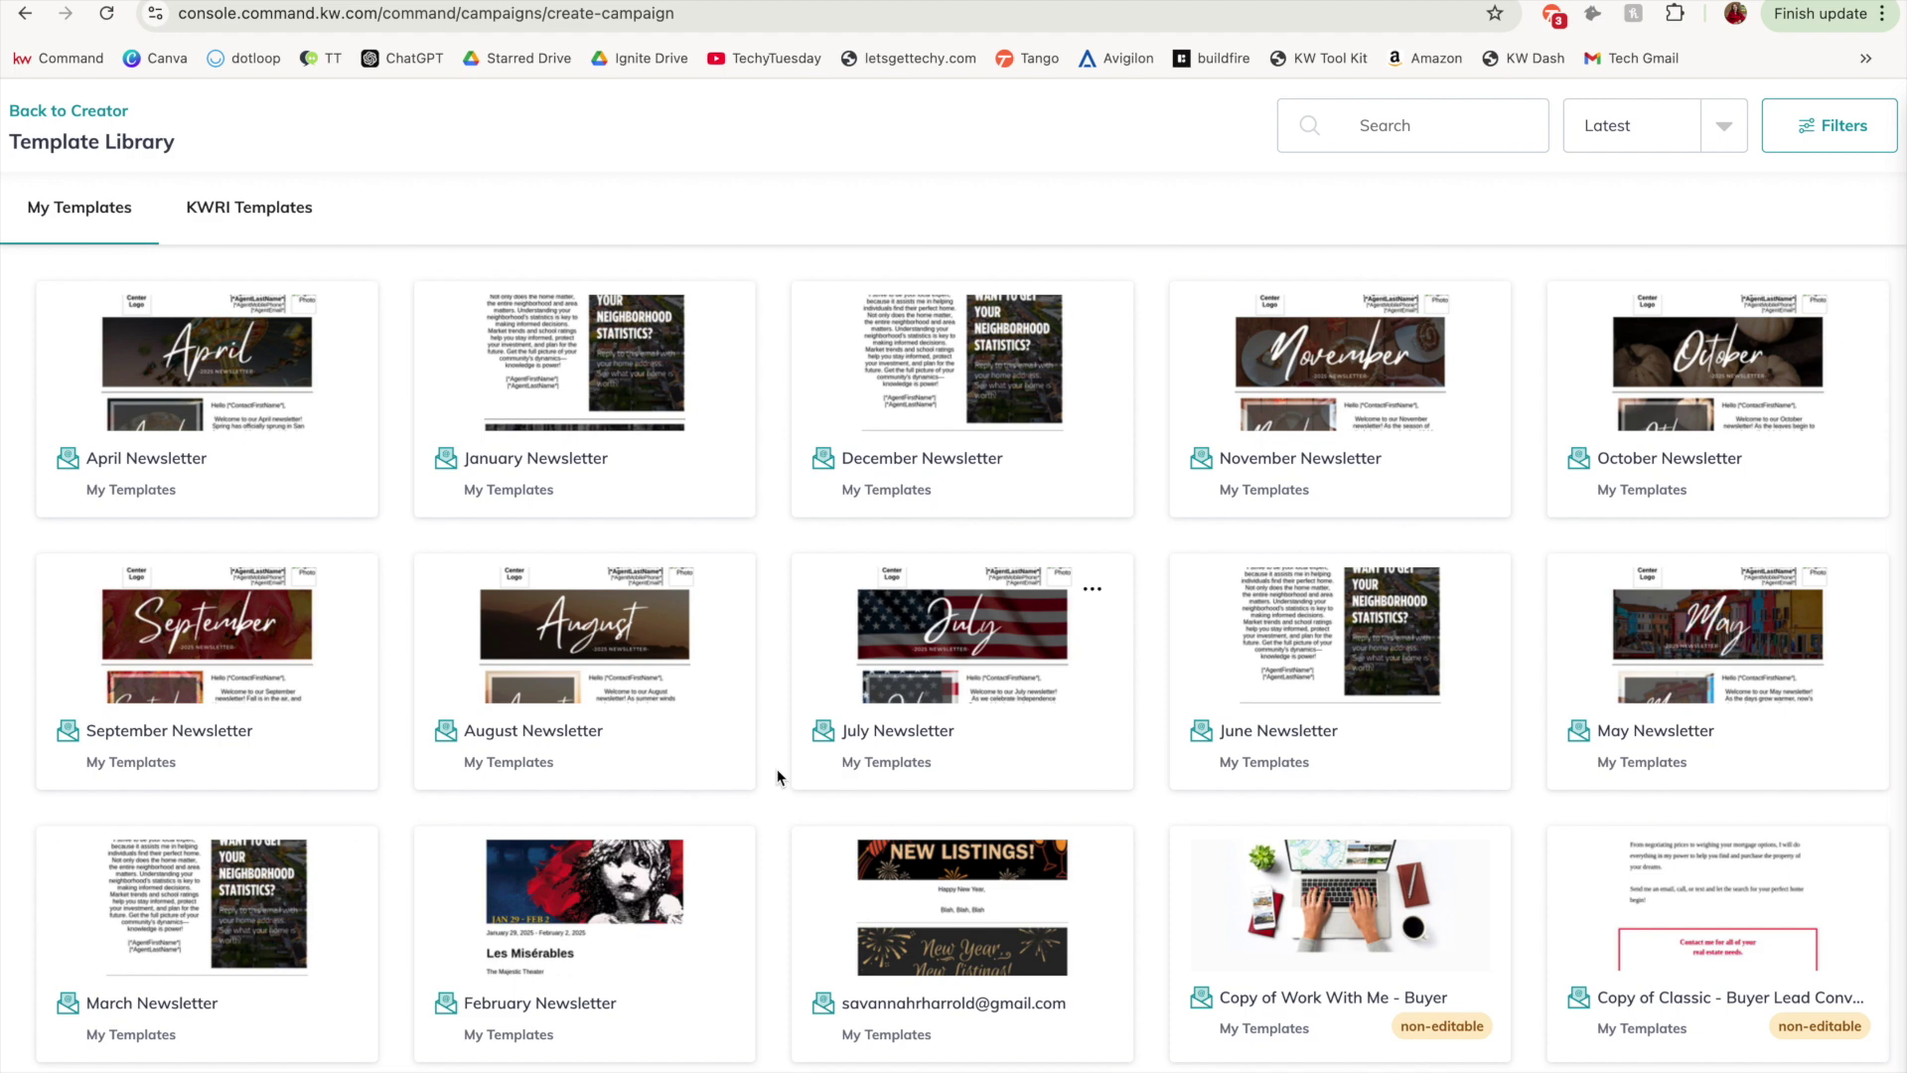
click(575, 916)
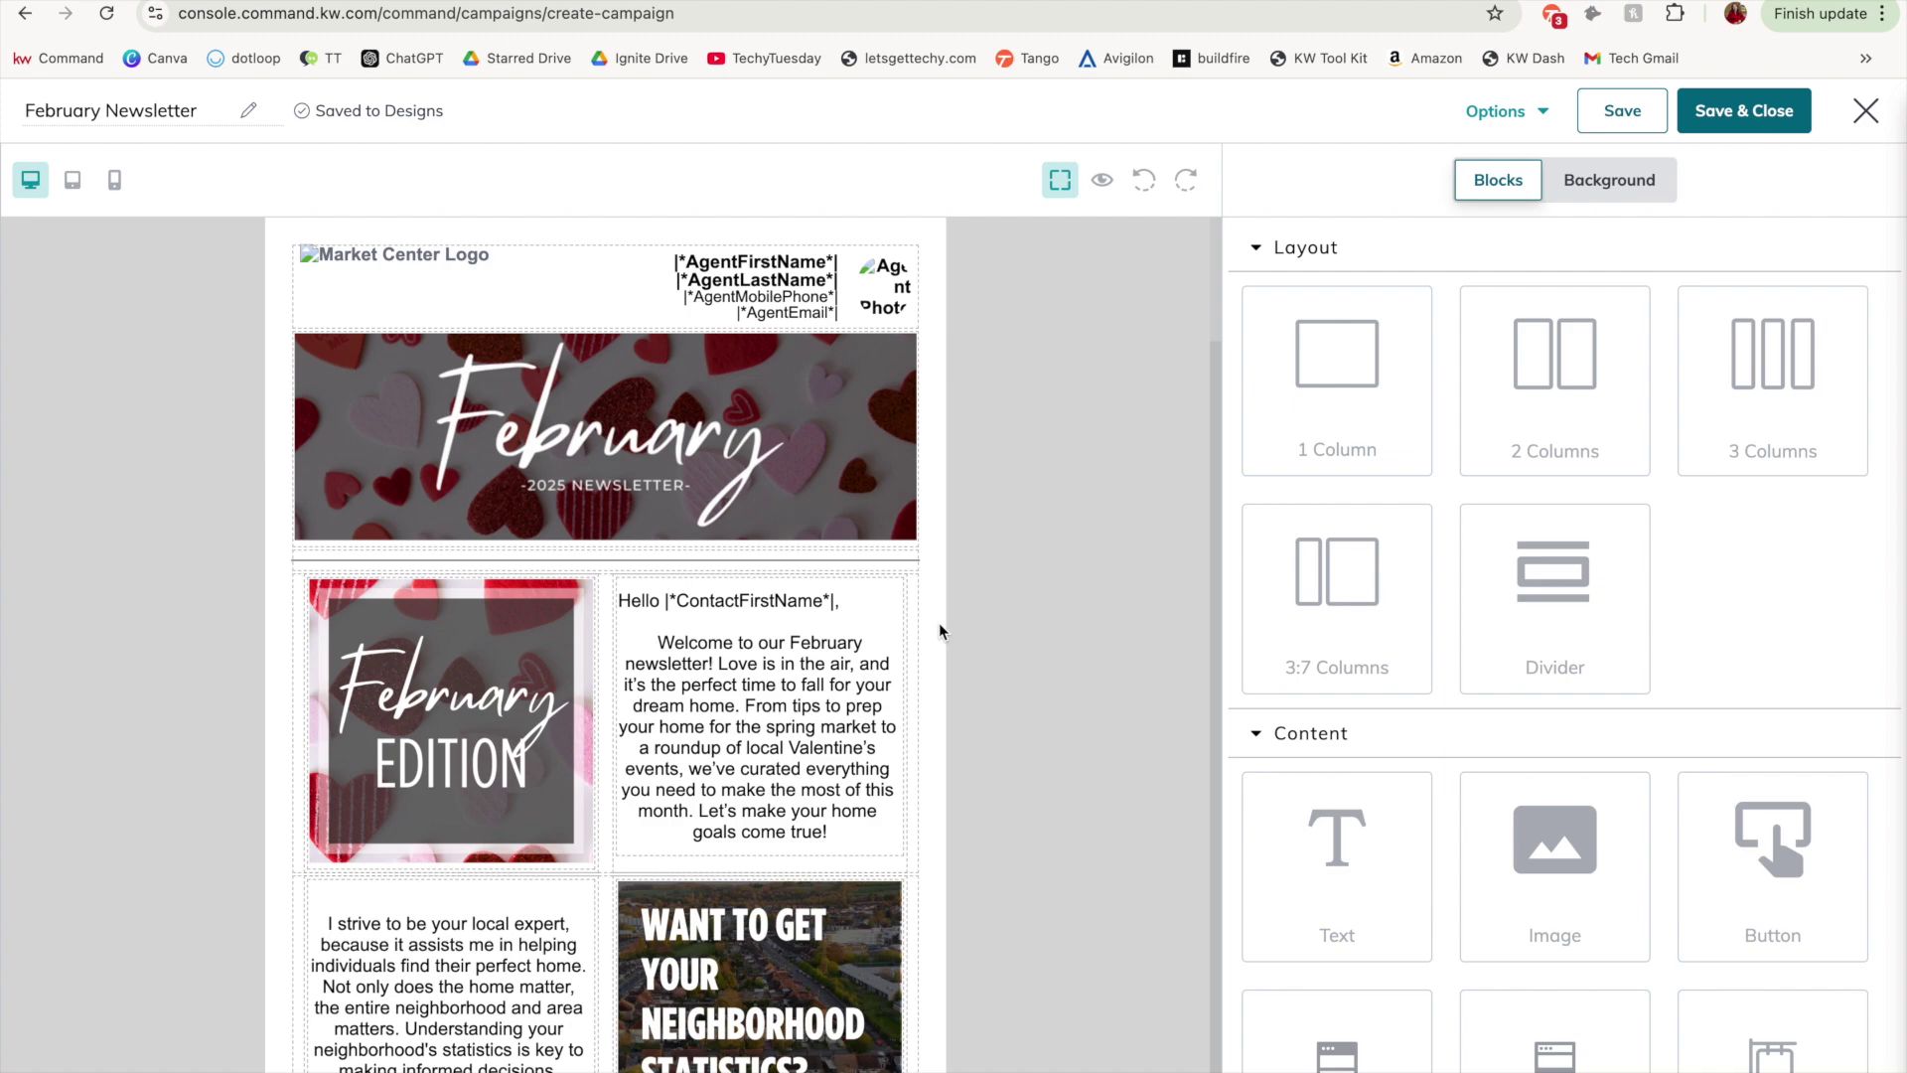
scroll(938, 631, down, 5)
scroll(938, 623, down, 3)
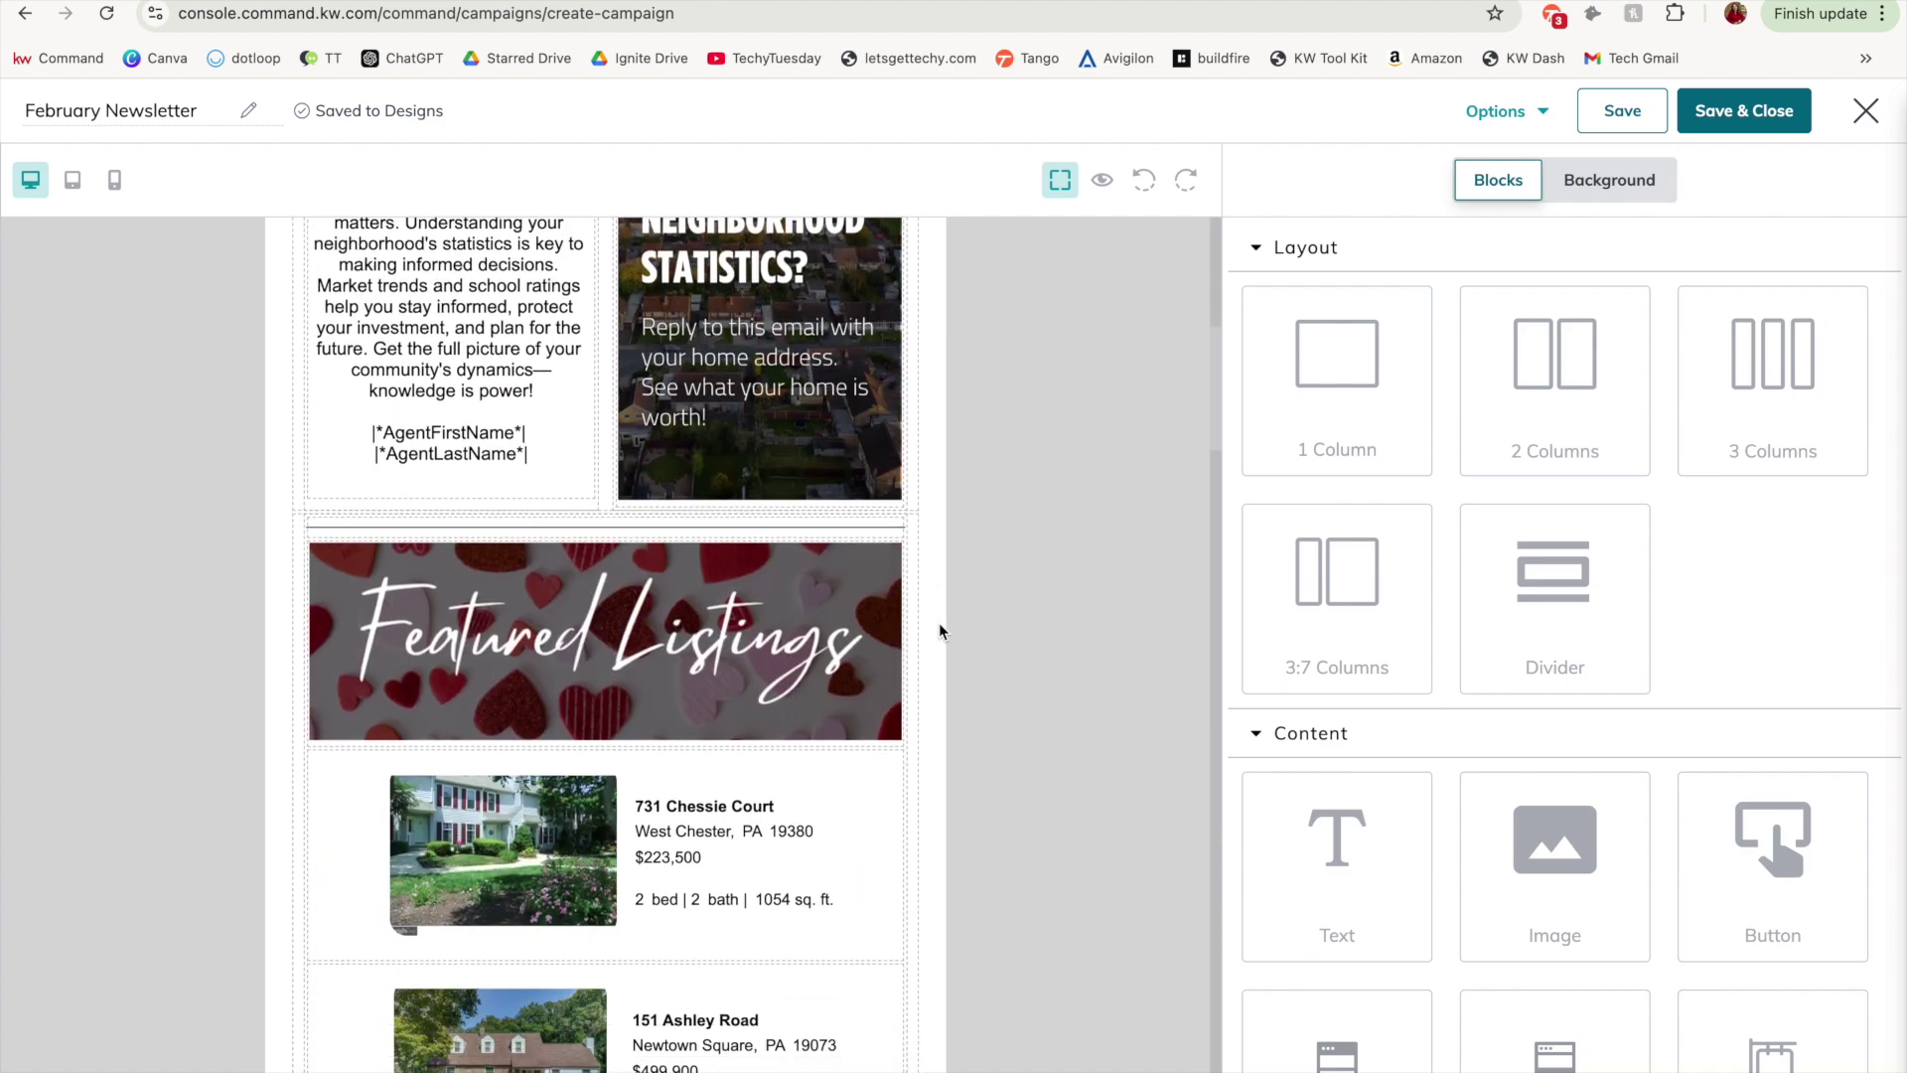
scroll(939, 623, up, 6)
scroll(939, 632, up, 3)
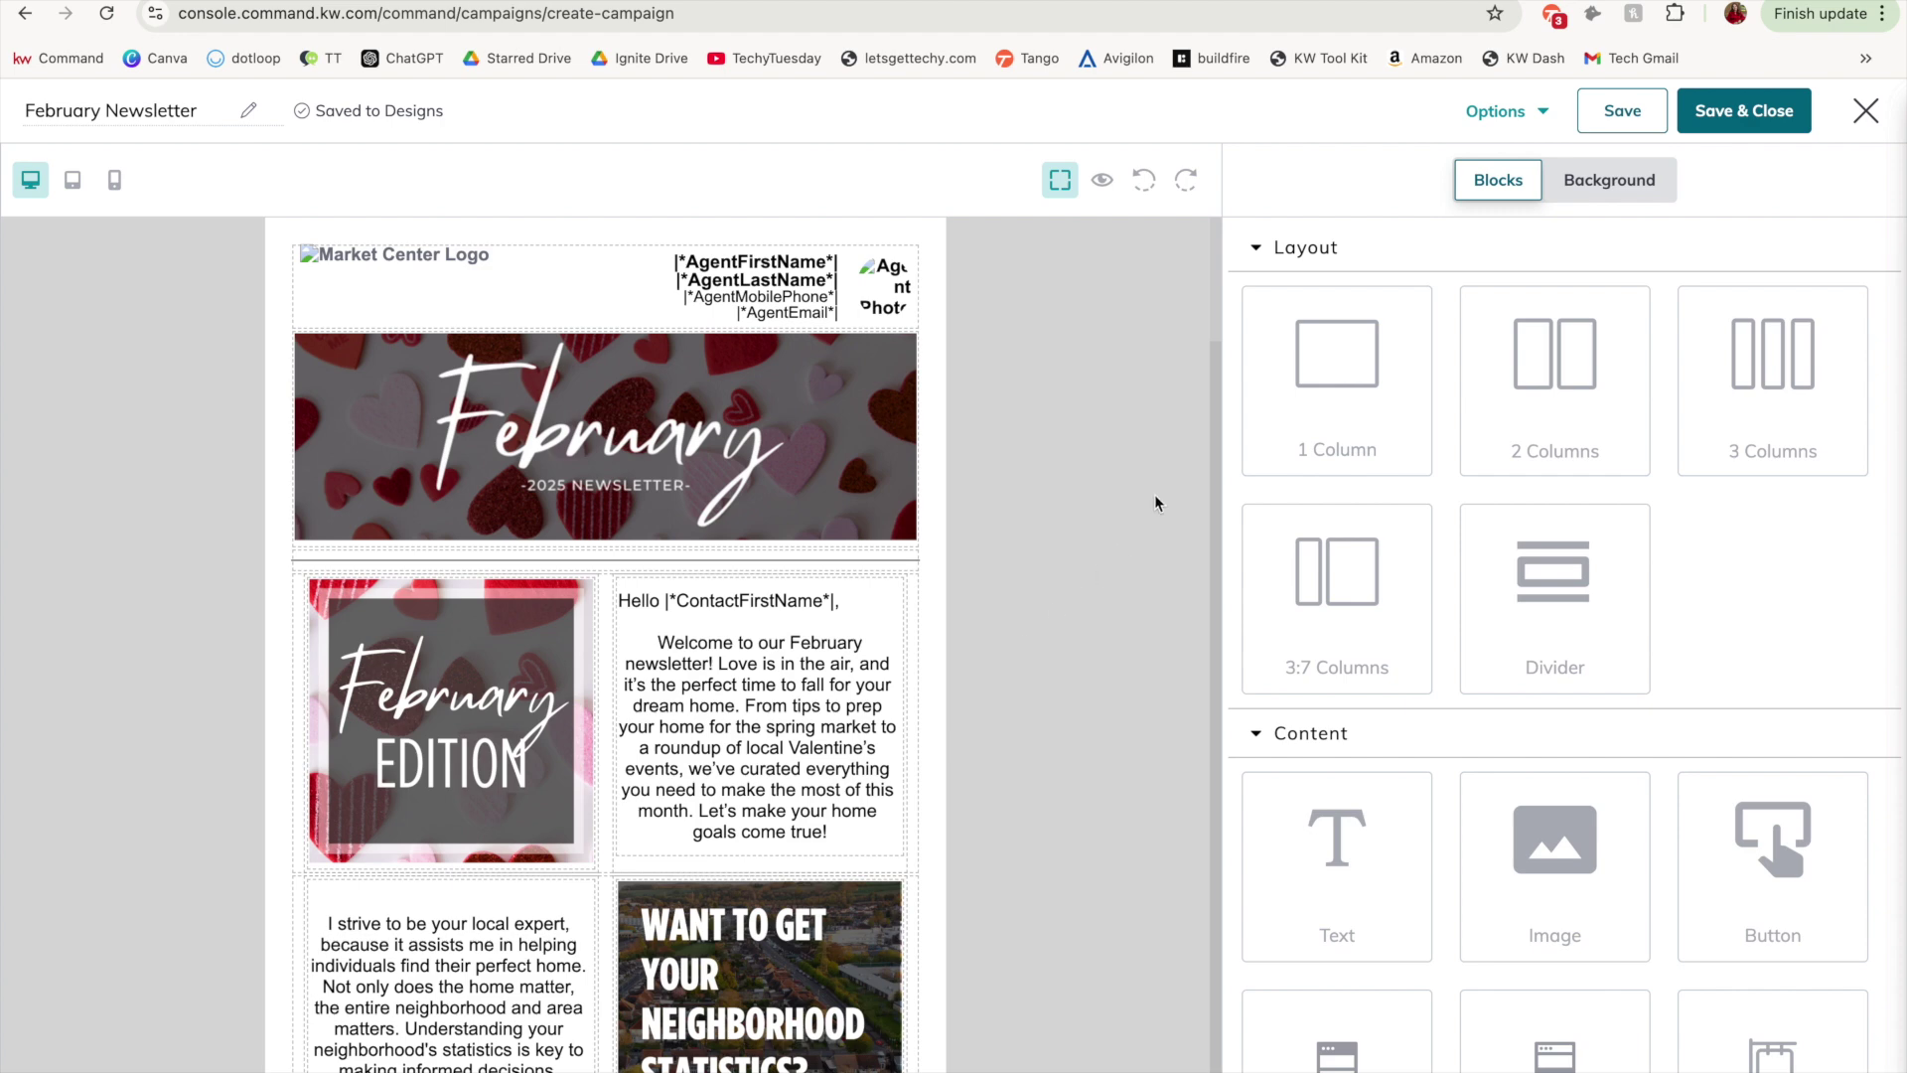
click(1517, 117)
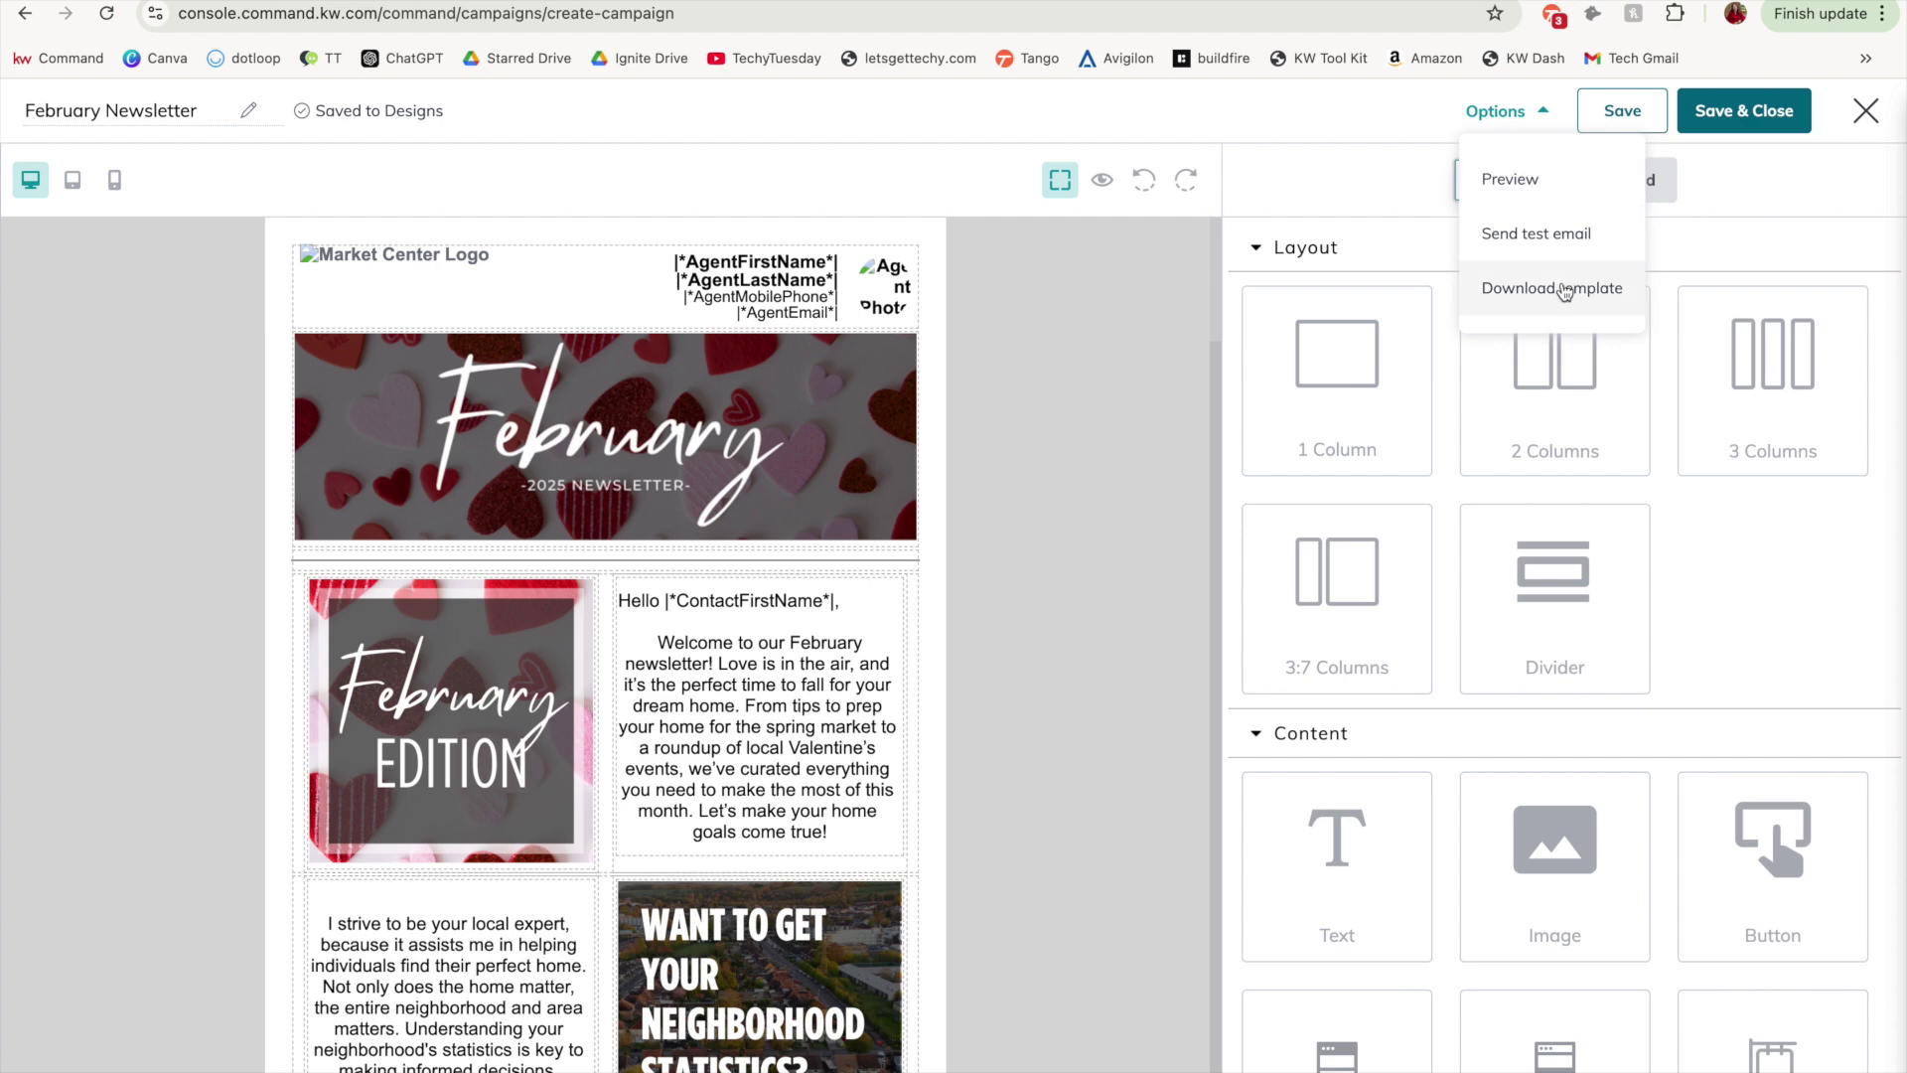
click(1545, 121)
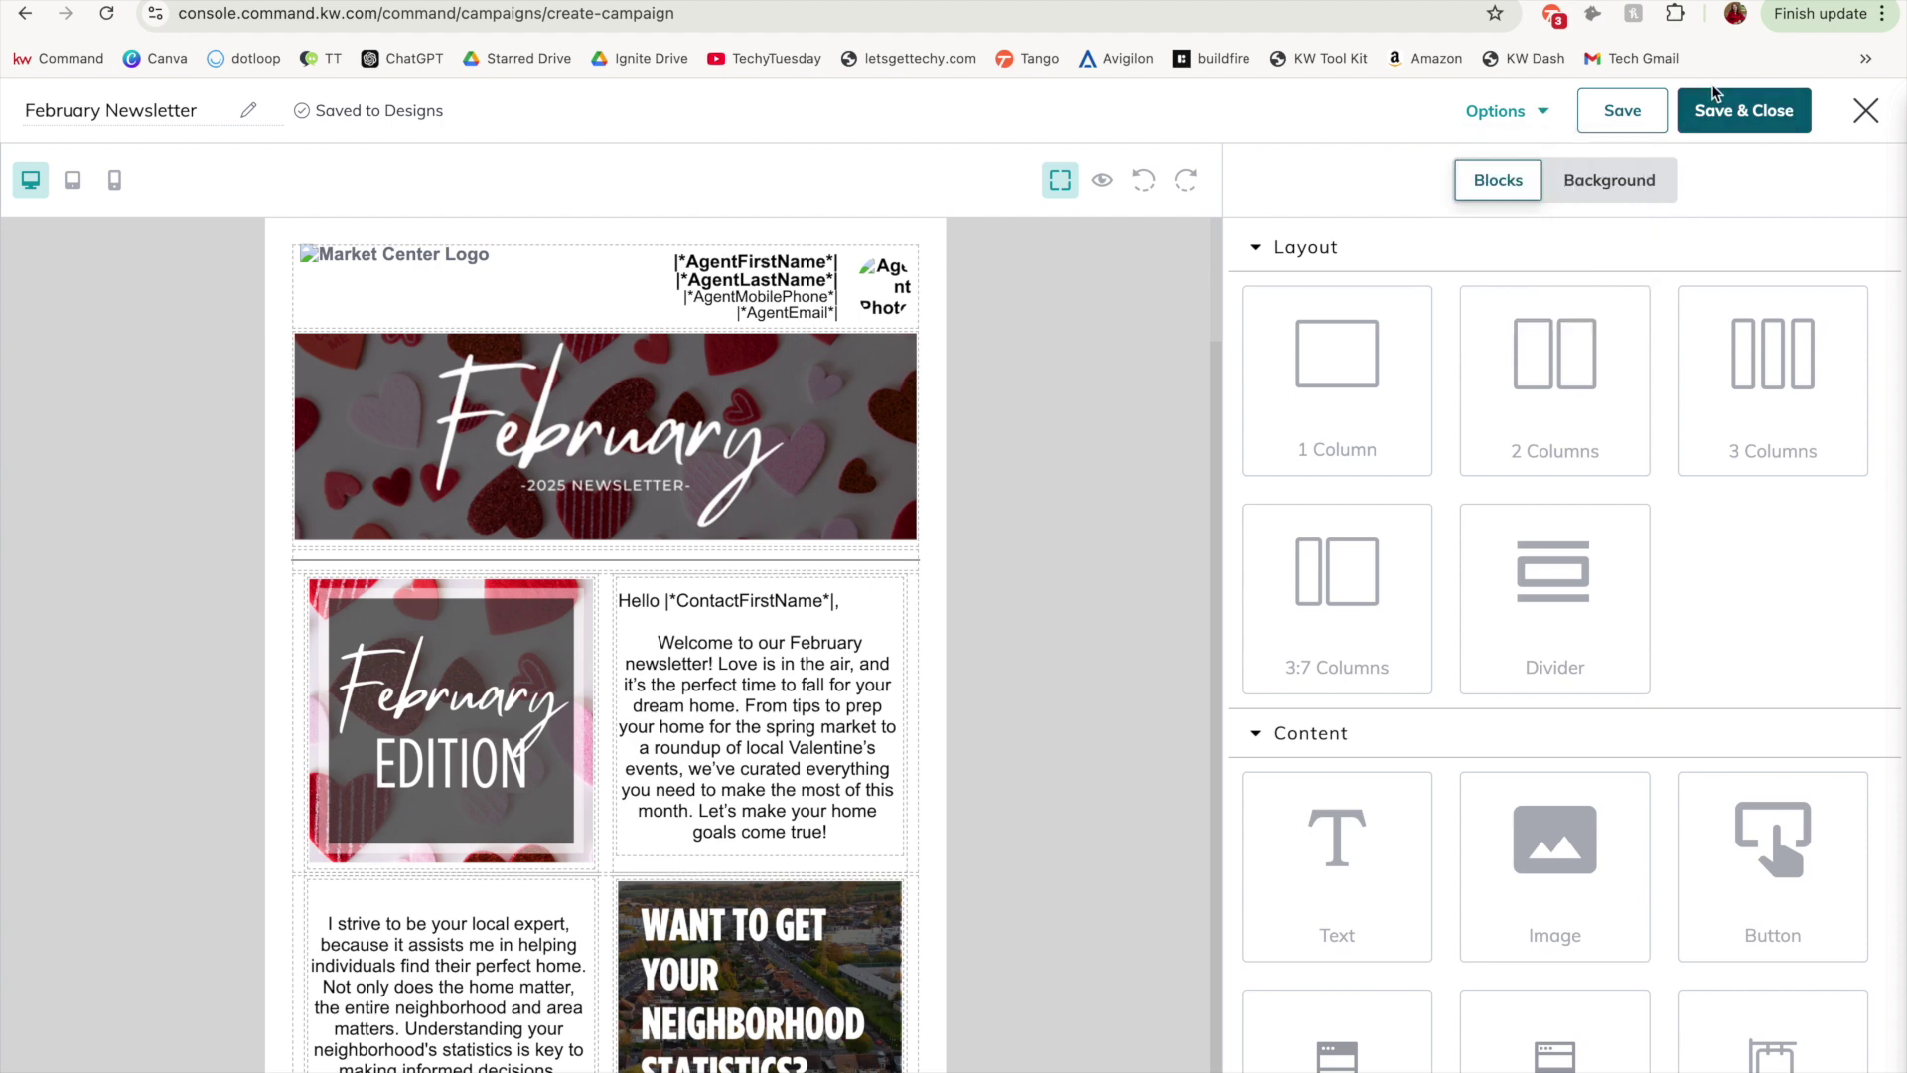
click(1746, 116)
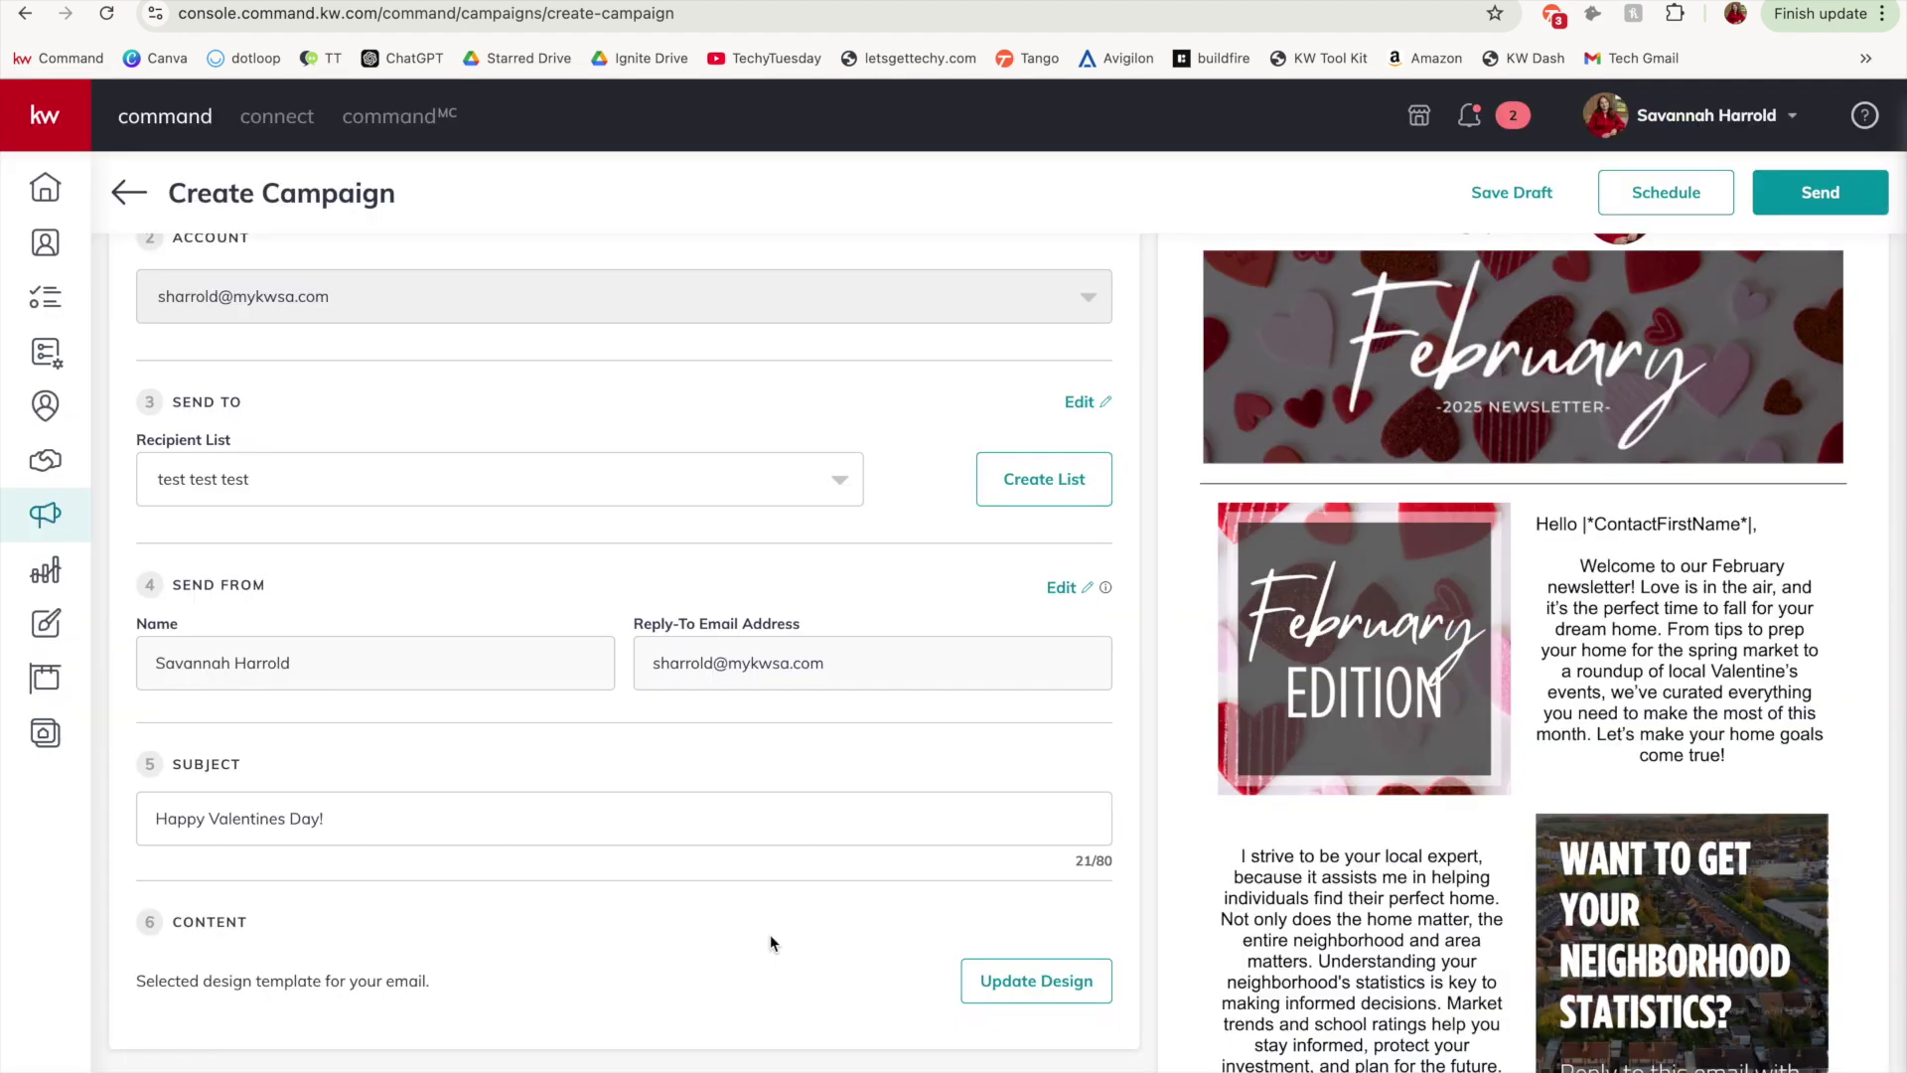
- Open the campaign's scheduling and pick February 14 as the send date
scroll(1184, 862, up, 3)
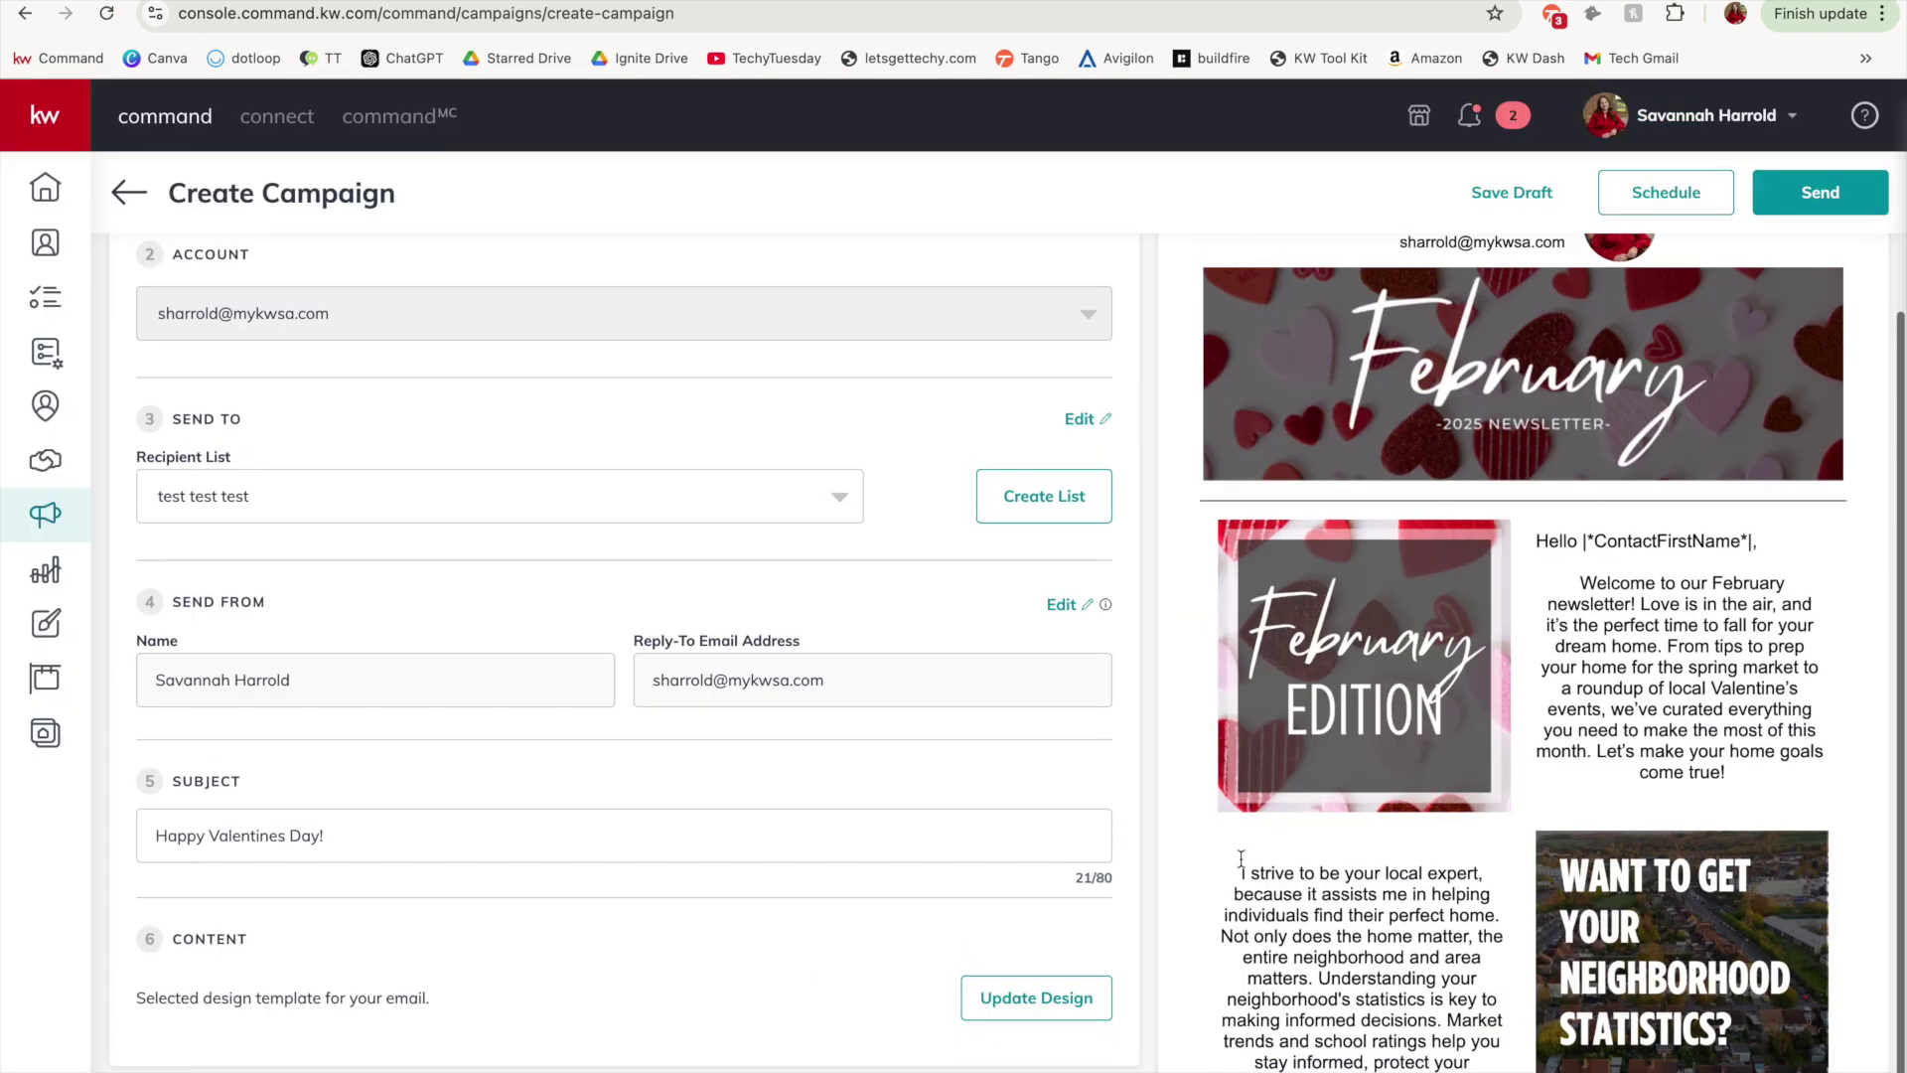
scroll(1242, 869, up, 3)
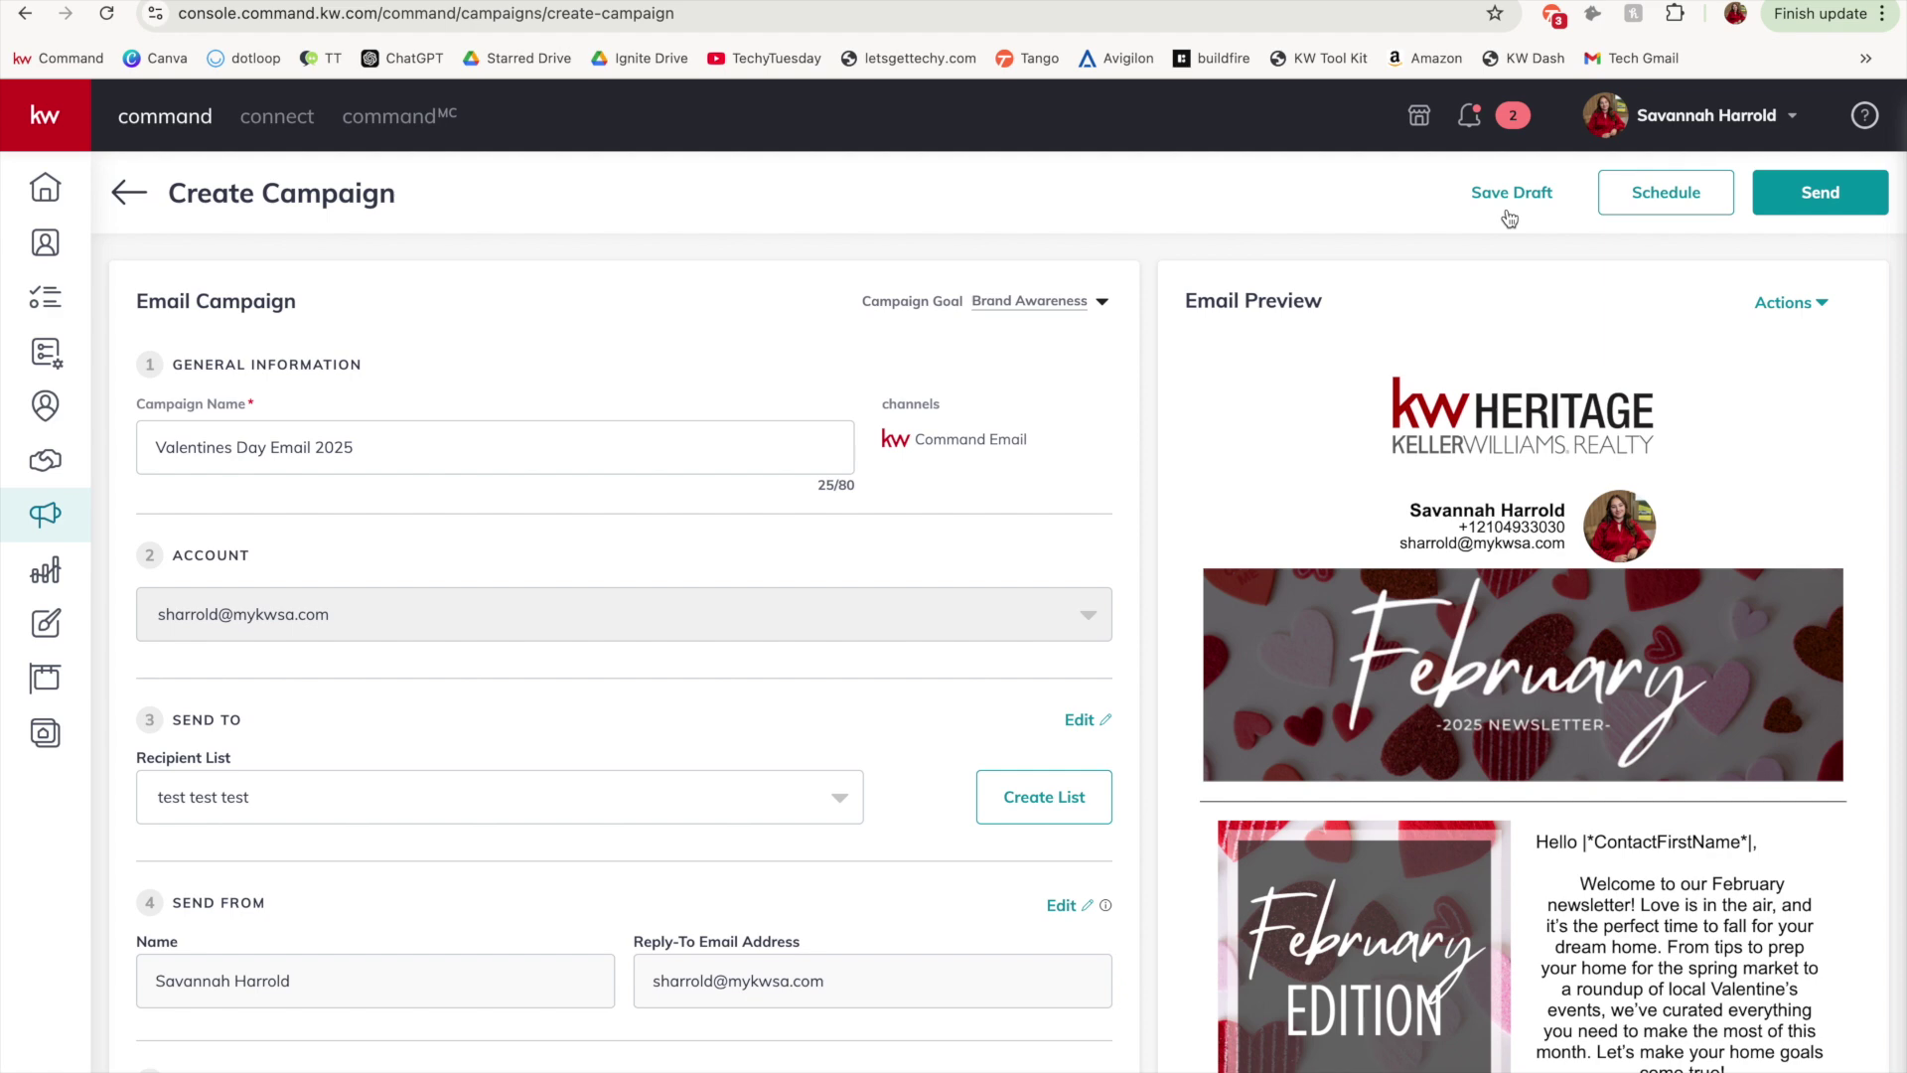
click(1685, 203)
click(1019, 625)
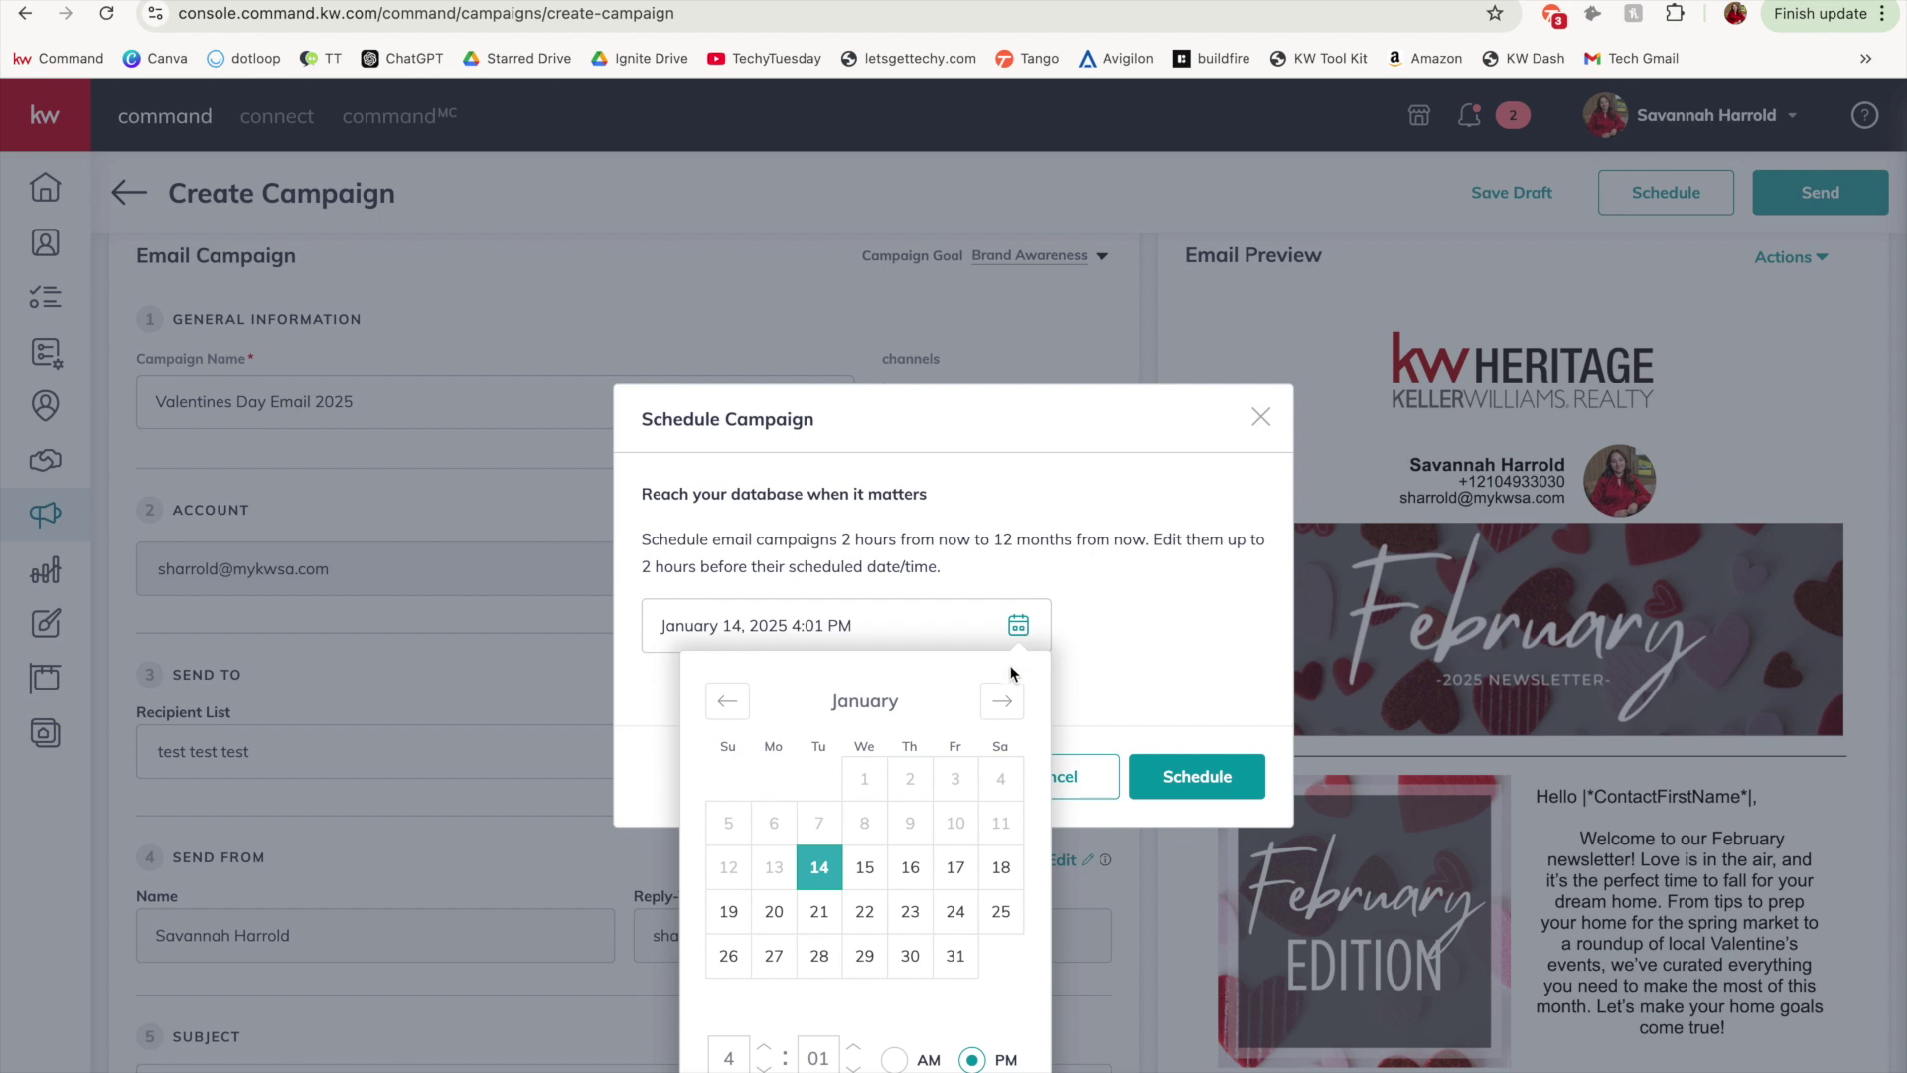
click(1001, 708)
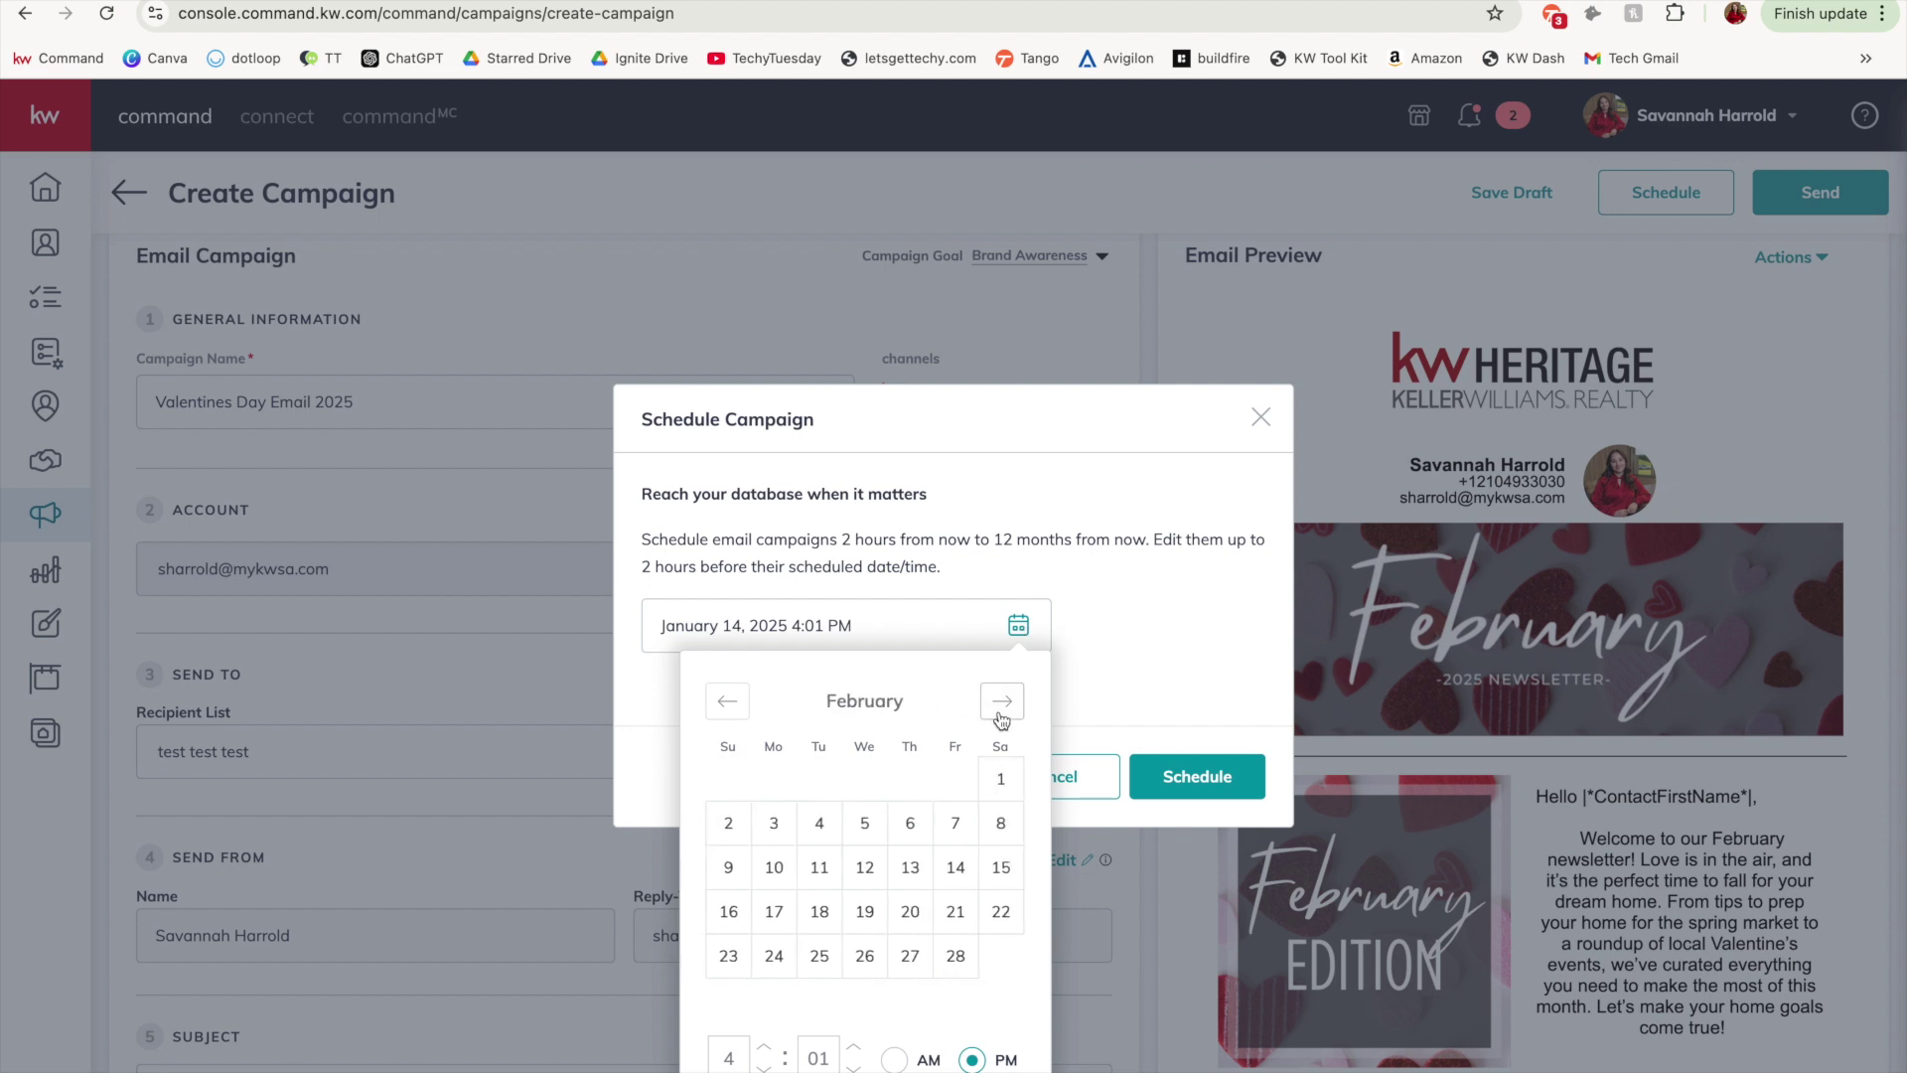
click(949, 876)
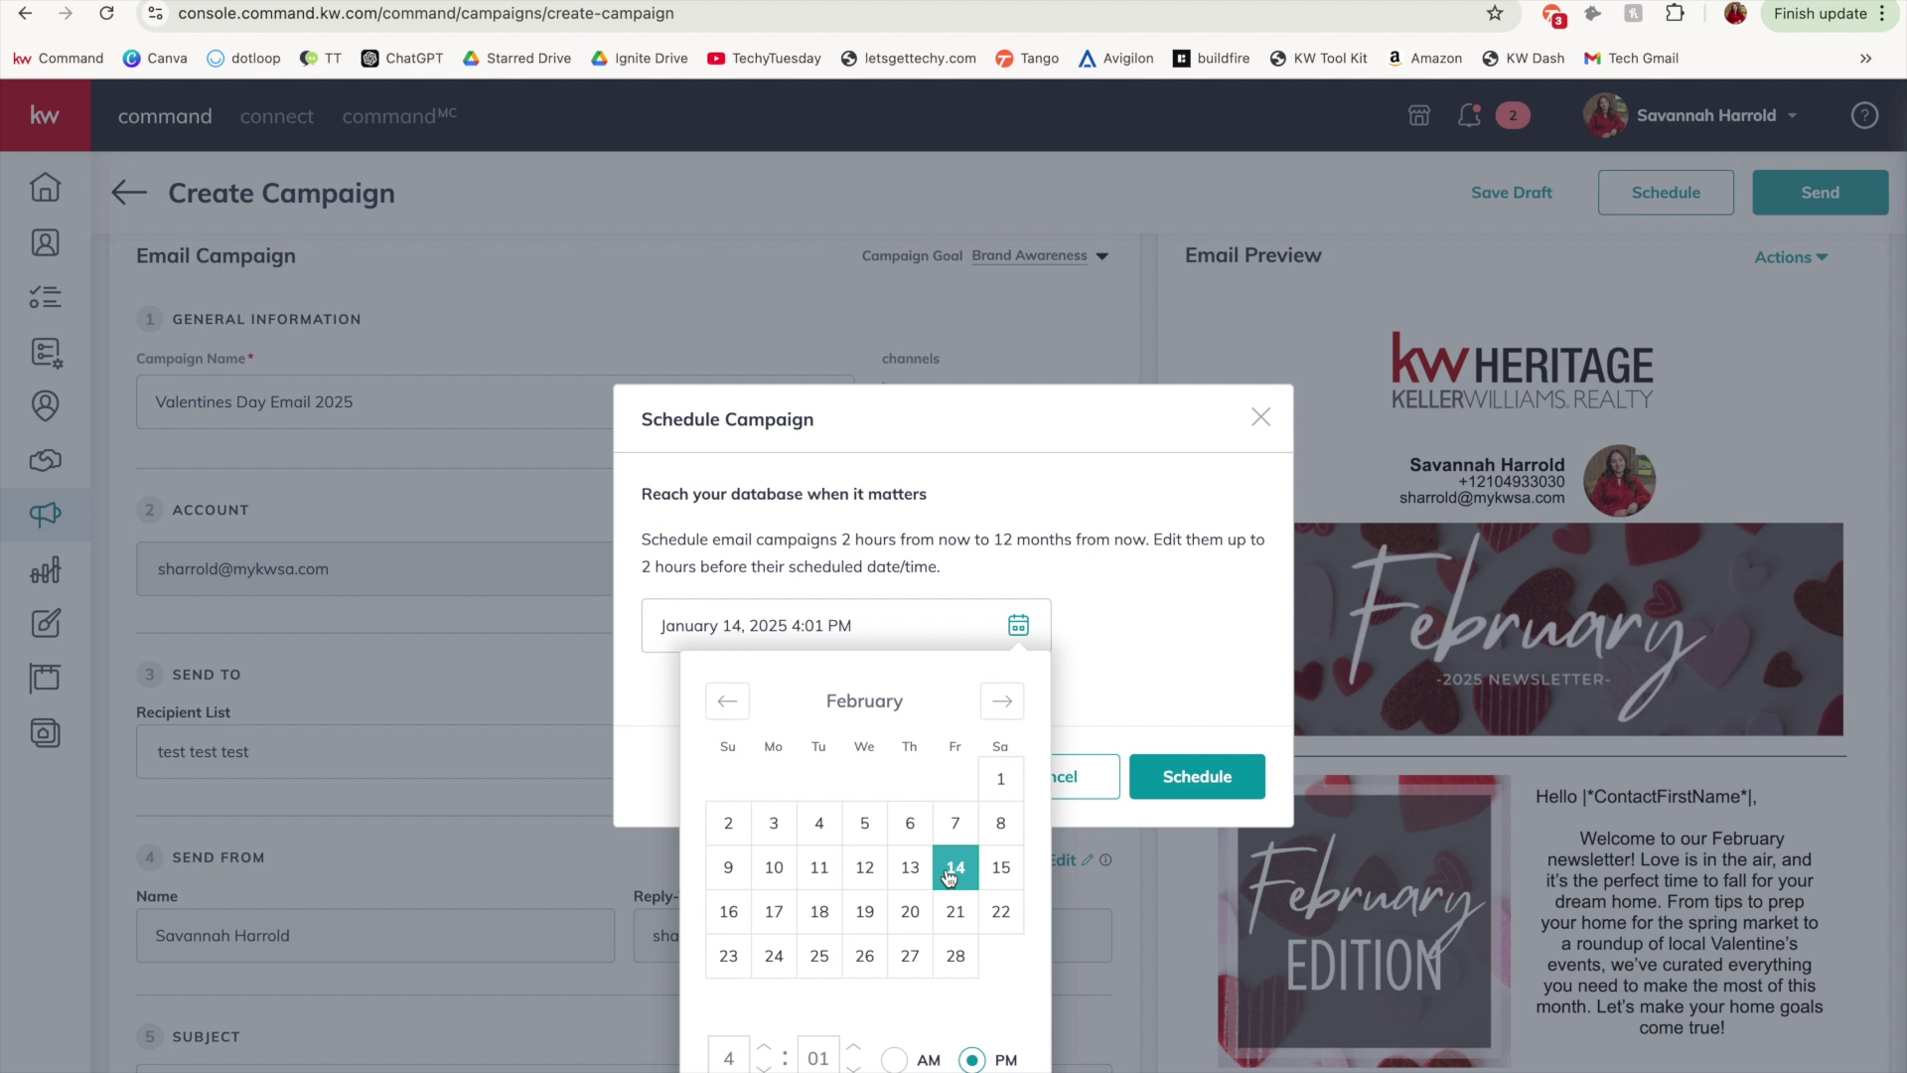